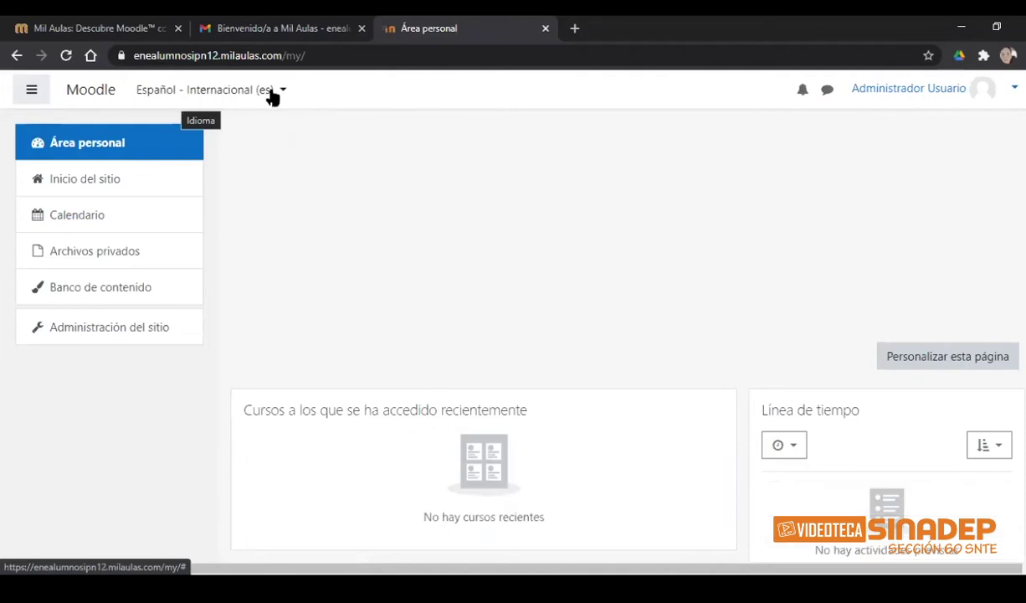
# - Keep the interface in Español - Internacional (es) and go to the administrator's profile
pyautogui.click(282, 92)
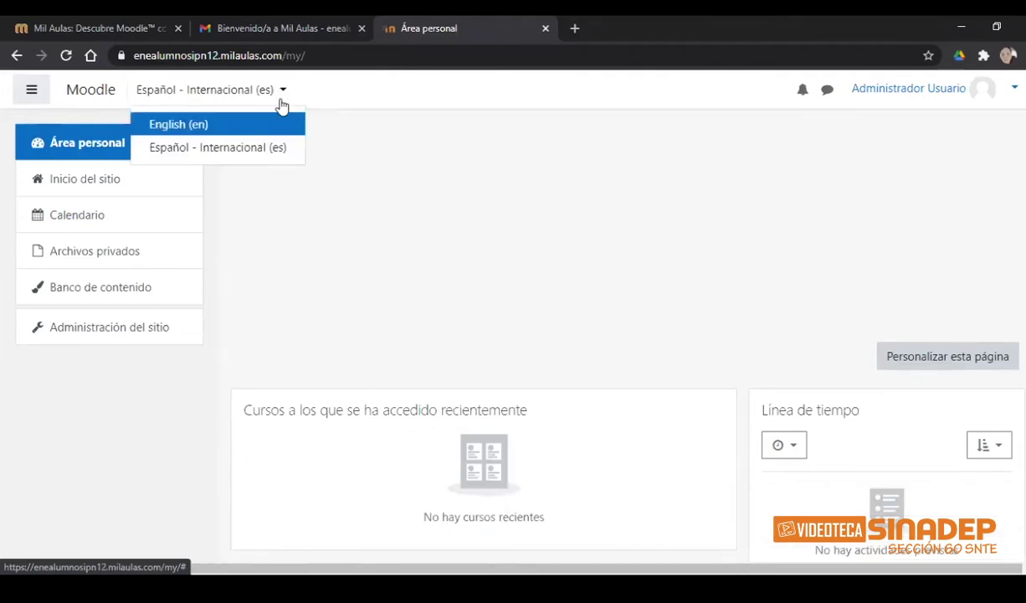
pyautogui.click(260, 151)
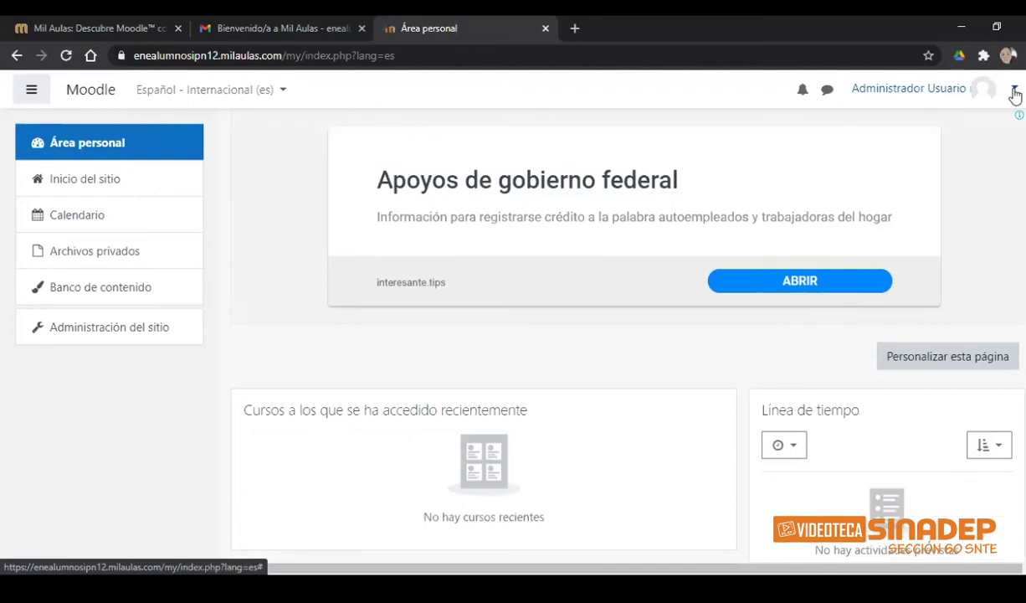
pyautogui.click(1014, 91)
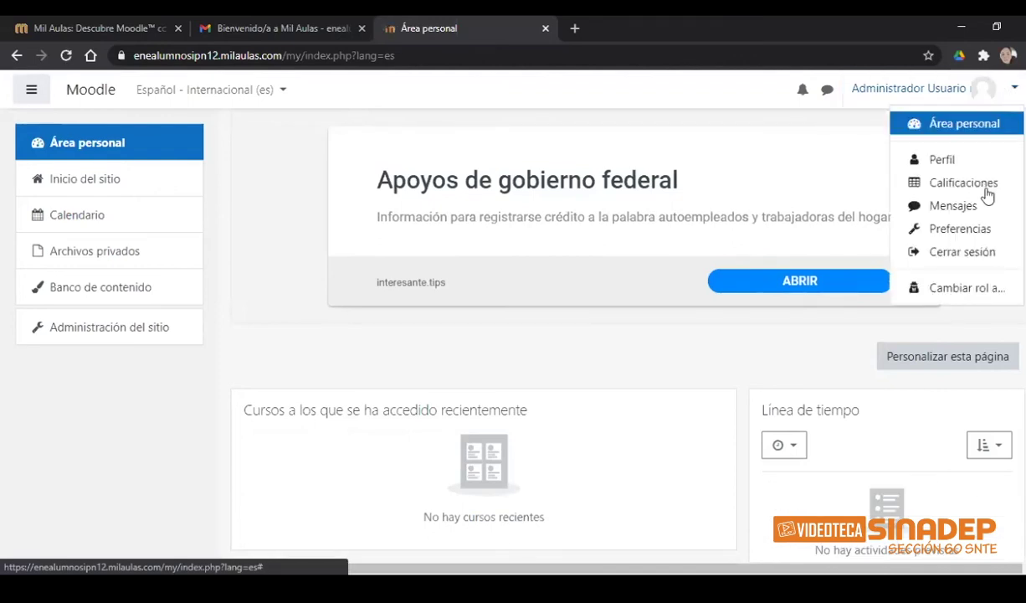
pyautogui.click(971, 159)
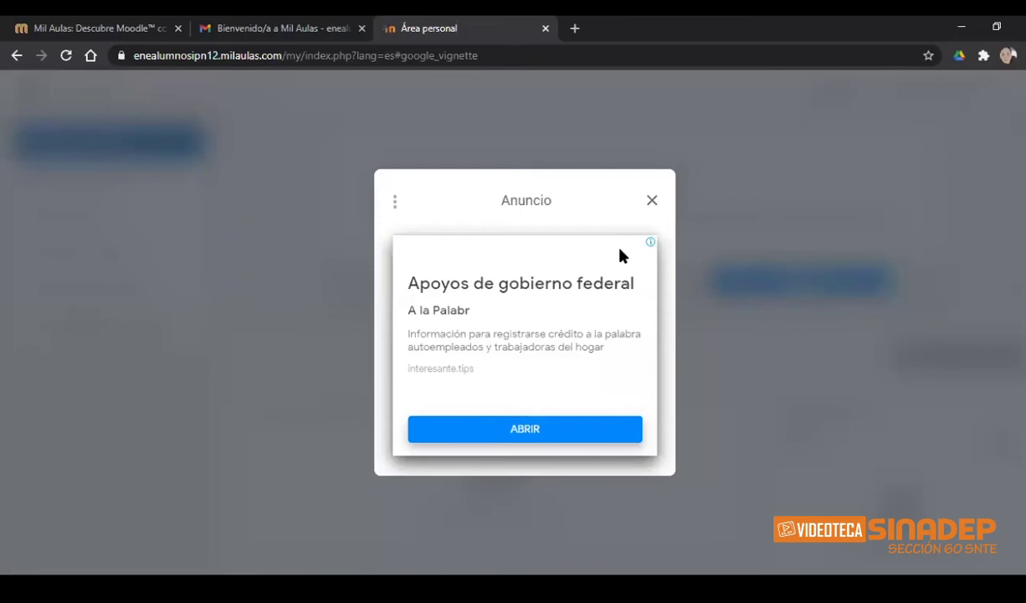
# - Dismiss the full-page ad, look over the administrator's profile, and go to Editar perfil
pyautogui.click(652, 203)
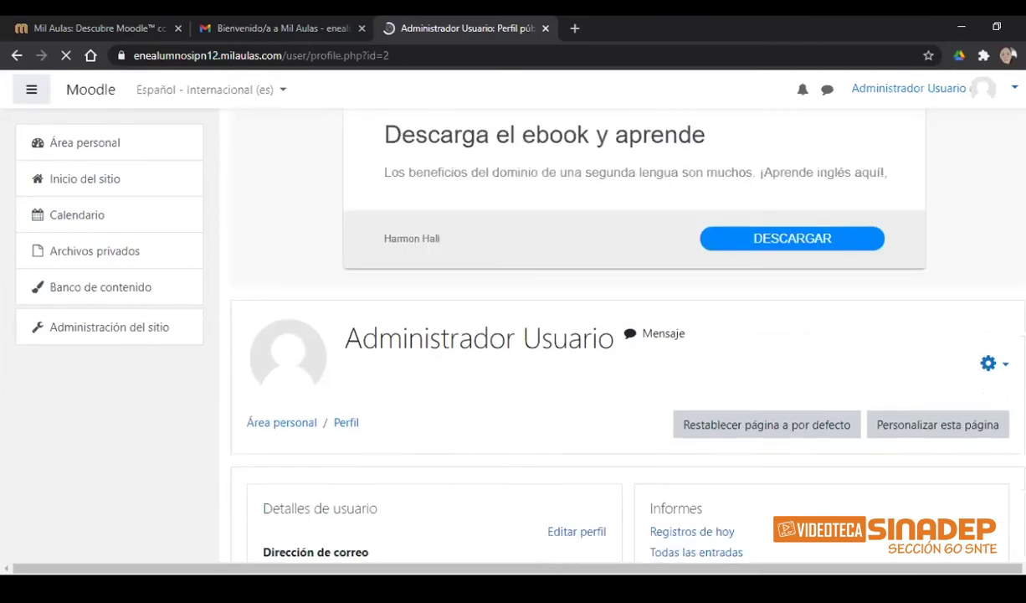
pyautogui.scroll(-2, 627, 334)
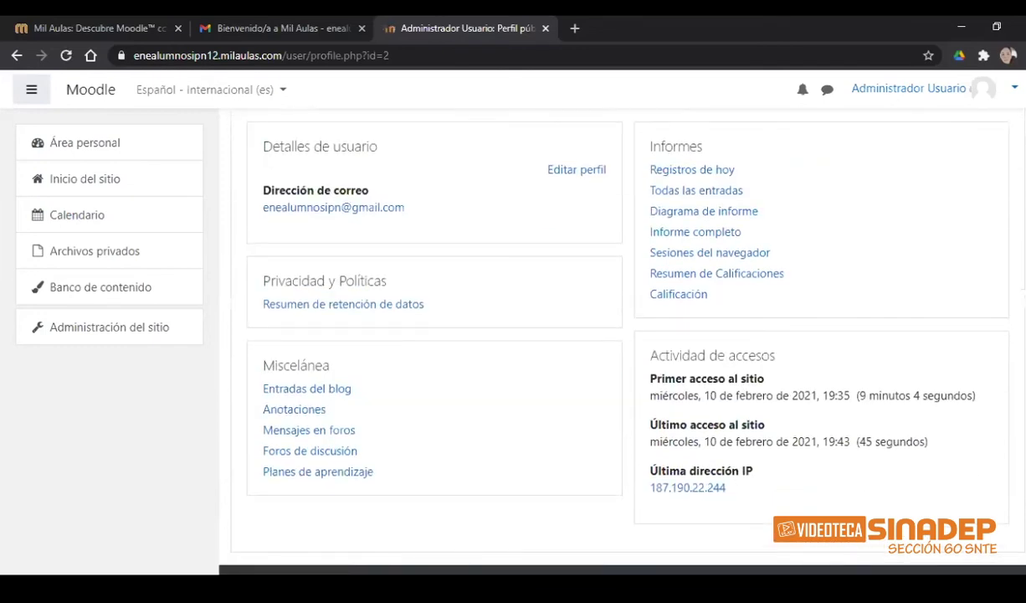
pyautogui.scroll(1, 531, 348)
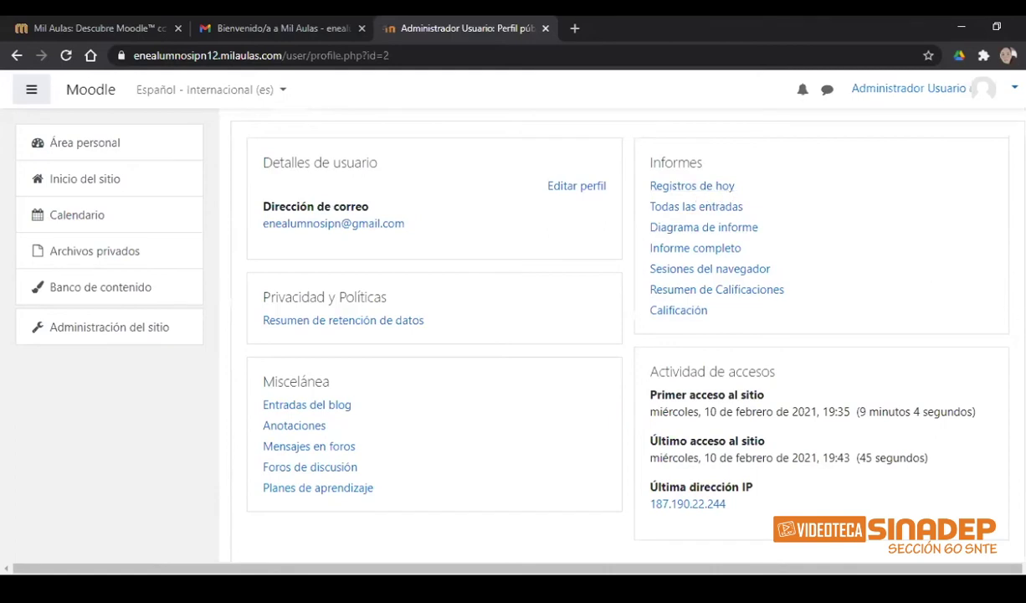
pyautogui.scroll(1, 724, 265)
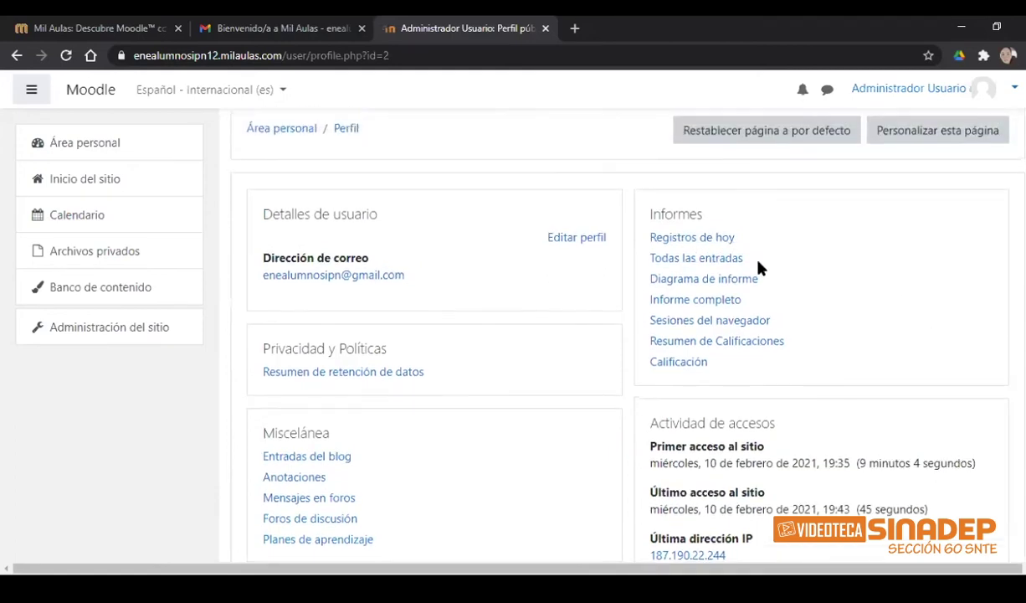
pyautogui.click(570, 242)
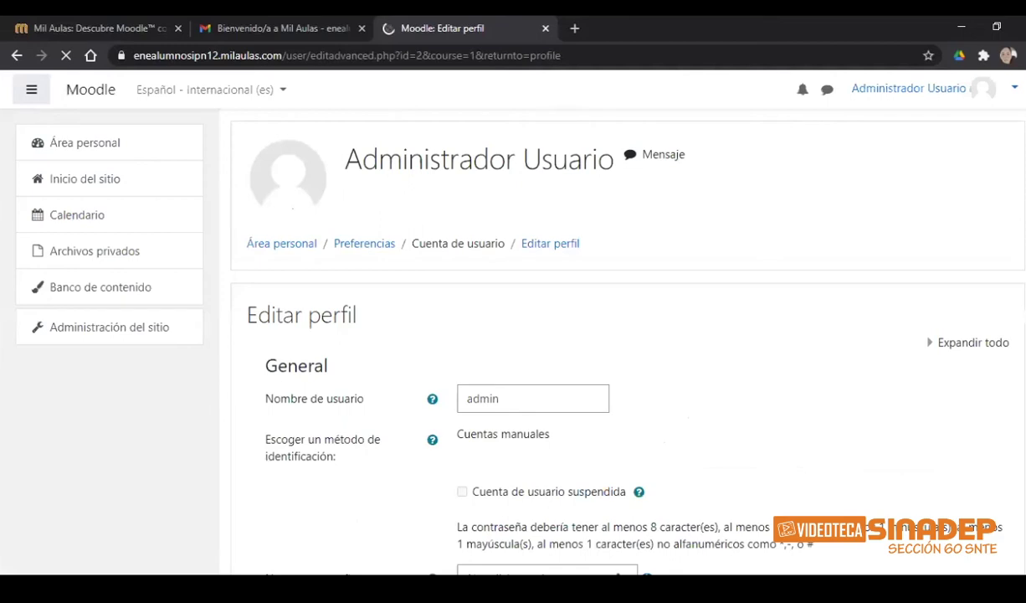
# - Replace the username admin with the new admin's username and move to Nueva contraseña
pyautogui.scroll(-2, 628, 351)
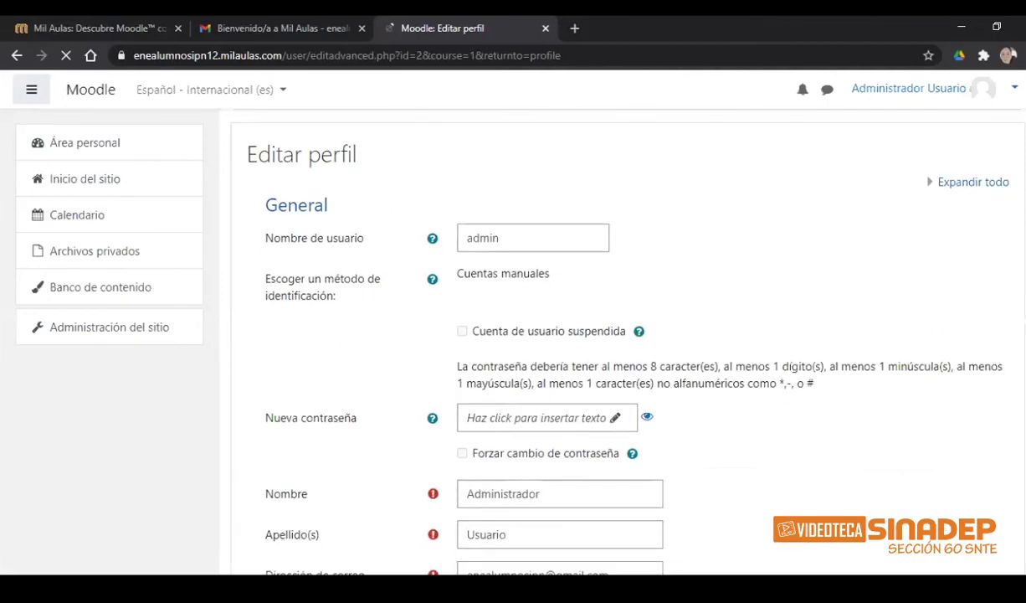
pyautogui.click(504, 235)
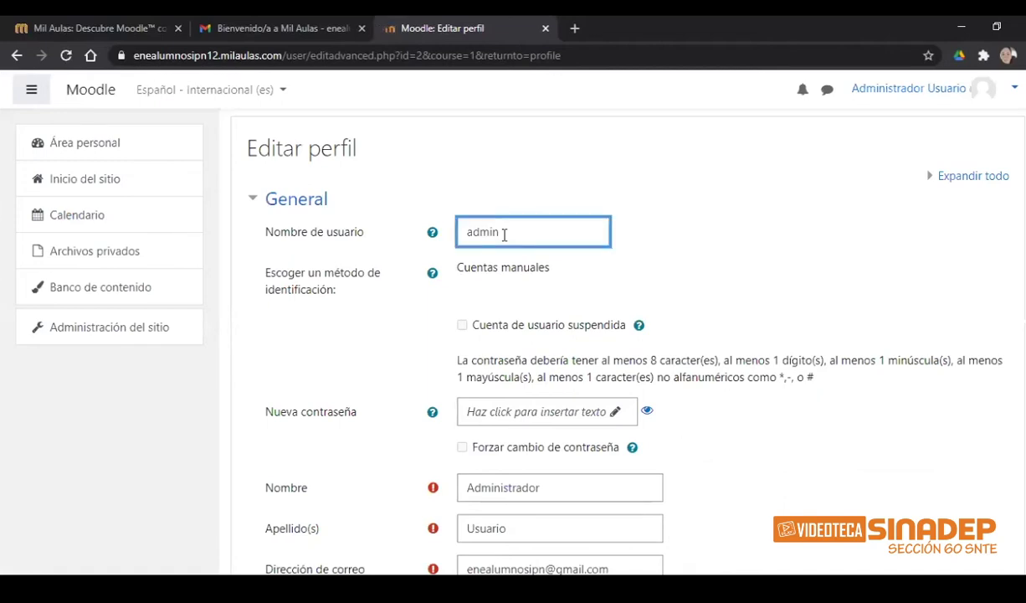
pyautogui.press('BackSpace')
pyautogui.press('BackSpace')
pyautogui.press('BackSpace')
pyautogui.press('BackSpace')
pyautogui.press('BackSpace')
pyautogui.write('enhedee')
pyautogui.scroll(-2, 569, 277)
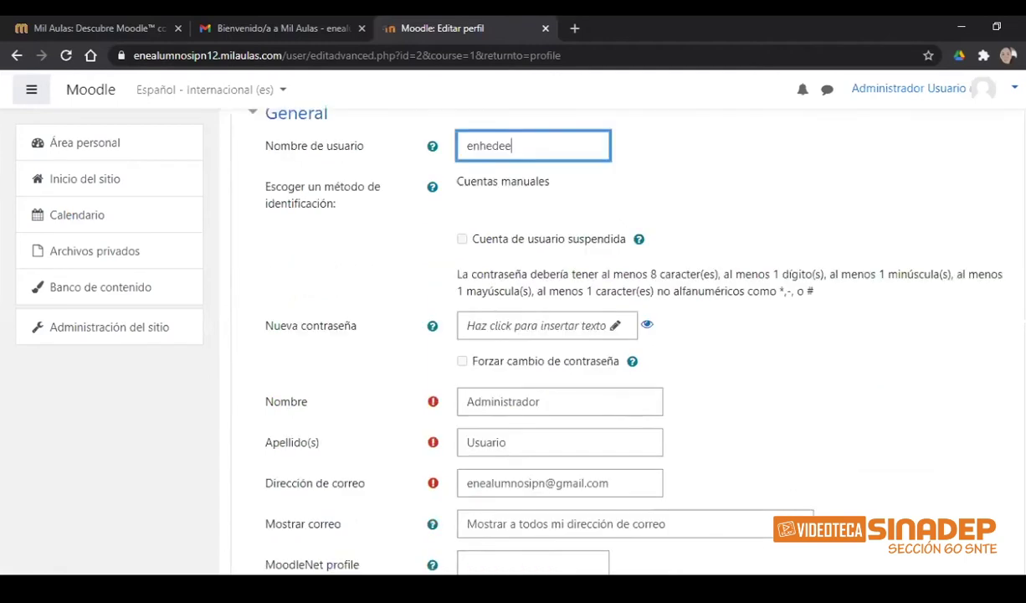
pyautogui.click(483, 323)
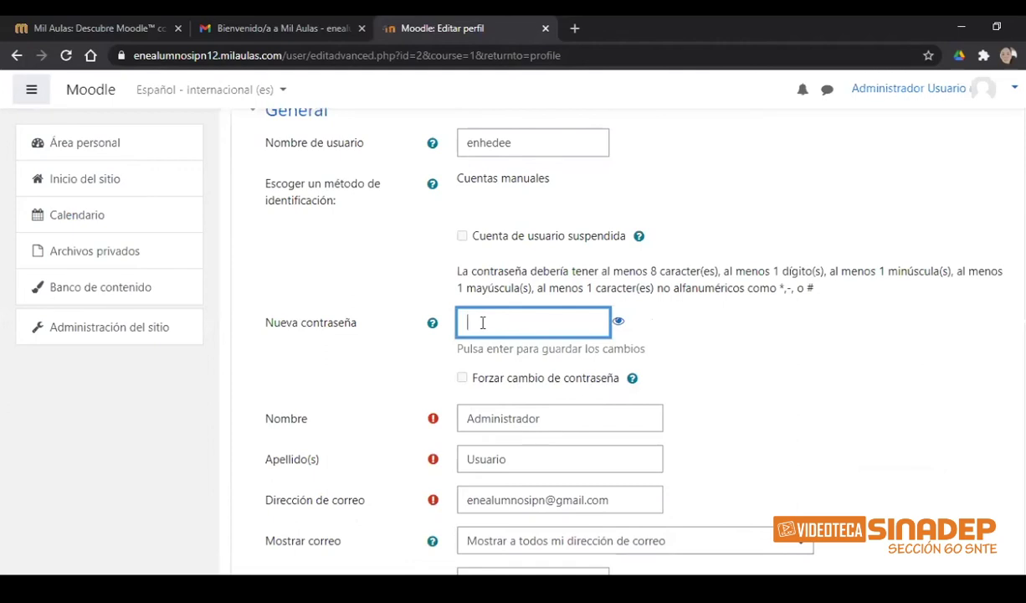
# - Enter the new password and replace the first name Administrador with the new admin's first name
pyautogui.write('•••••••••')
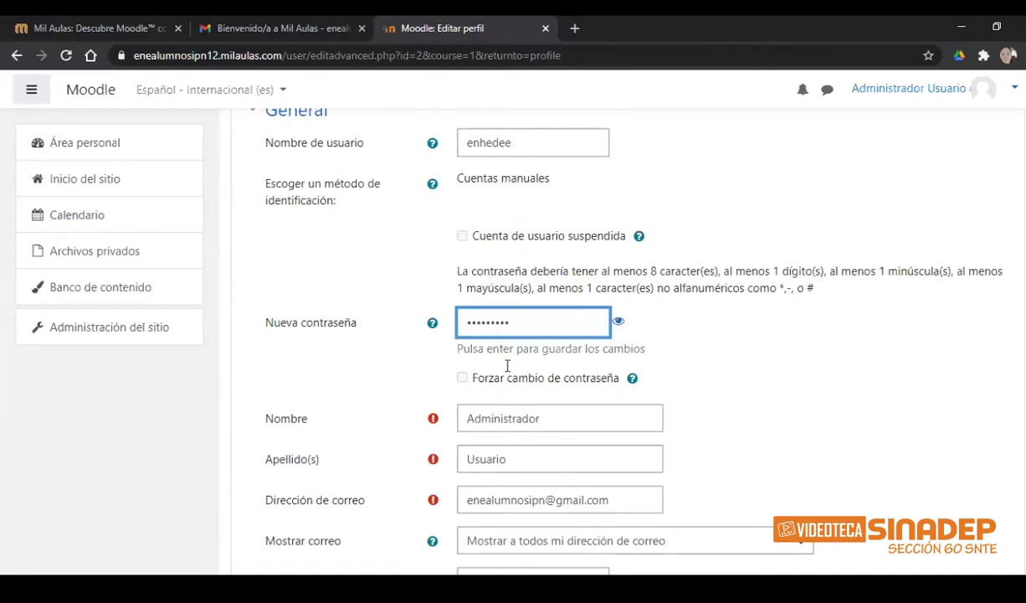
pyautogui.scroll(-1, 948, 316)
pyautogui.scroll(-2, 956, 264)
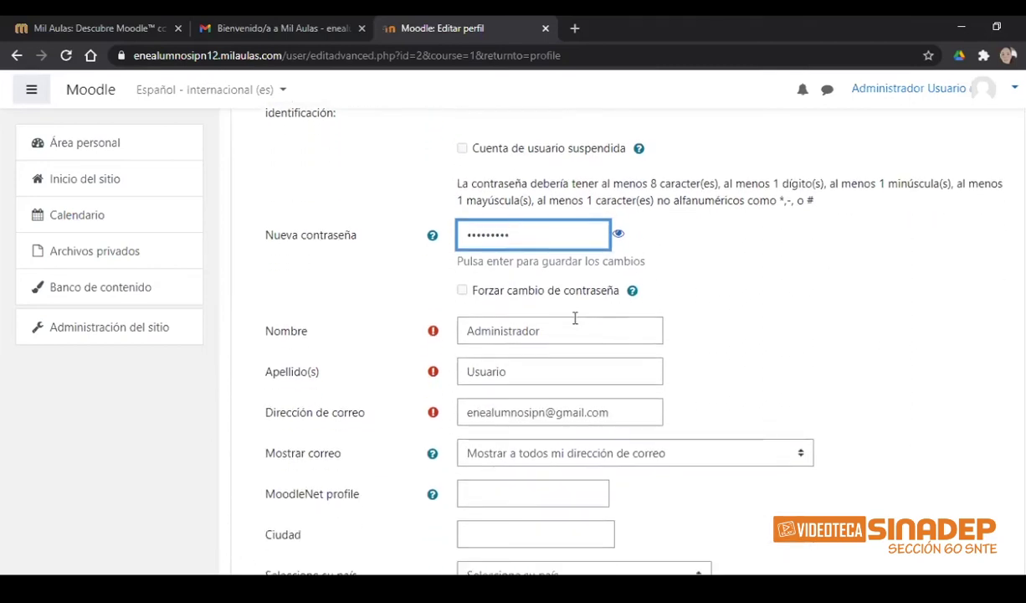
pyautogui.click(569, 329)
pyautogui.press('BackSpace')
pyautogui.press('BackSpace')
pyautogui.press('BackSpace')
pyautogui.press('BackSpace')
pyautogui.press('BackSpace')
pyautogui.press('BackSpace')
pyautogui.press('BackSpace')
pyautogui.press('BackSpace')
pyautogui.press('BackSpace')
pyautogui.press('BackSpace')
pyautogui.press('BackSpace')
pyautogui.press('BackSpace')
pyautogui.press('BackSpace')
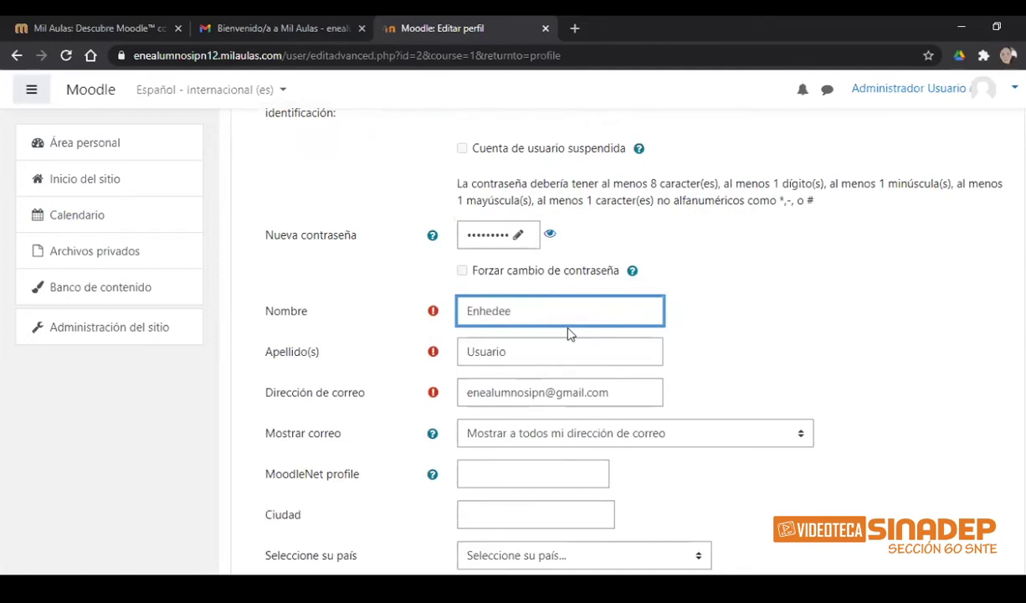
# - Replace the surname Usuario with the new admin's surname and open the email display choices
pyautogui.click(532, 352)
pyautogui.press('BackSpace')
pyautogui.press('BackSpace')
pyautogui.press('BackSpace')
pyautogui.press('BackSpace')
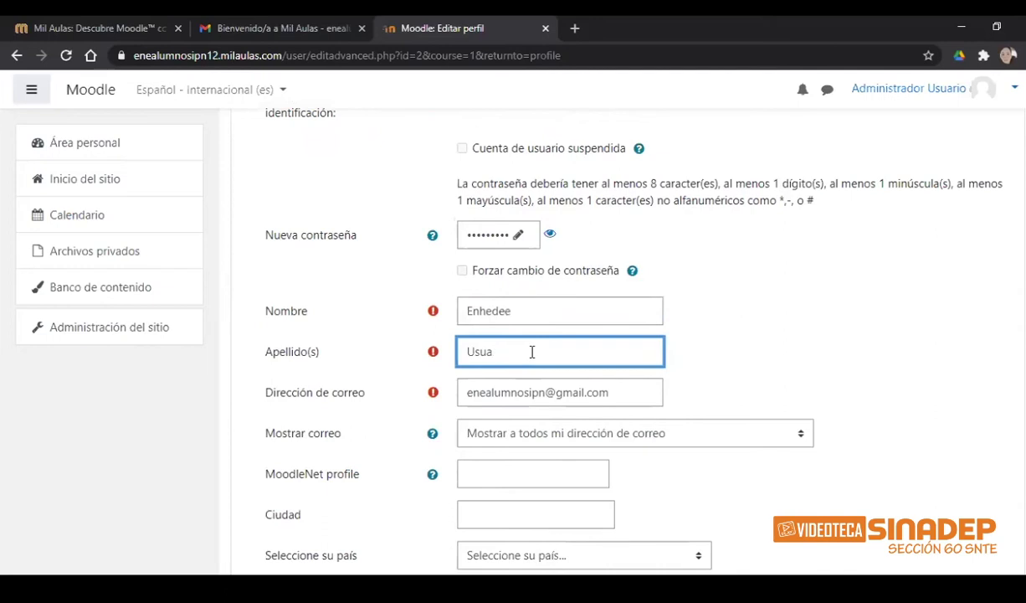
pyautogui.press('BackSpace')
pyautogui.press('BackSpace')
pyautogui.press('BackSpace')
pyautogui.scroll(-1, 971, 277)
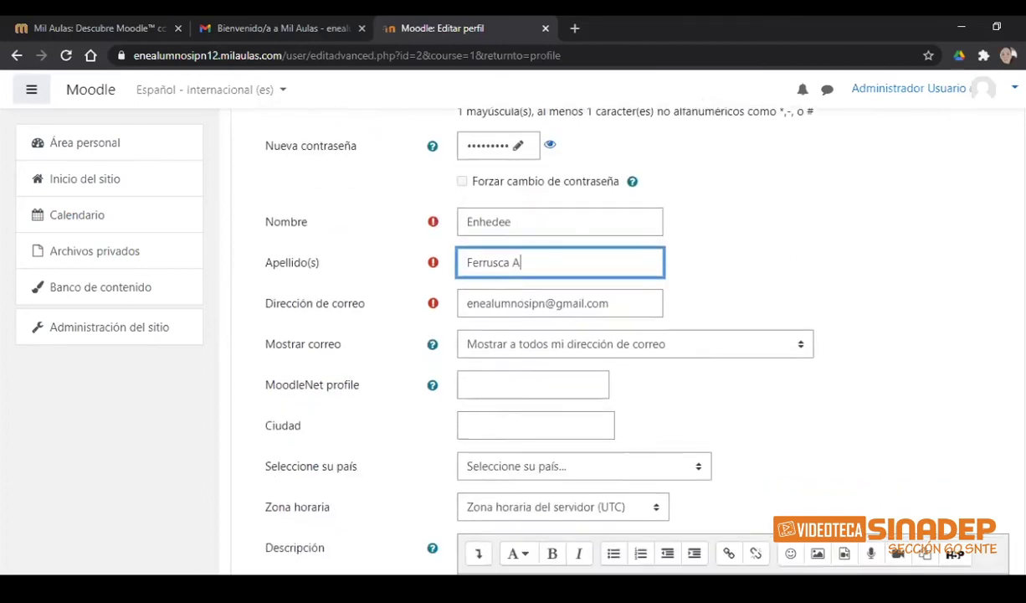
pyautogui.scroll(-1, 806, 293)
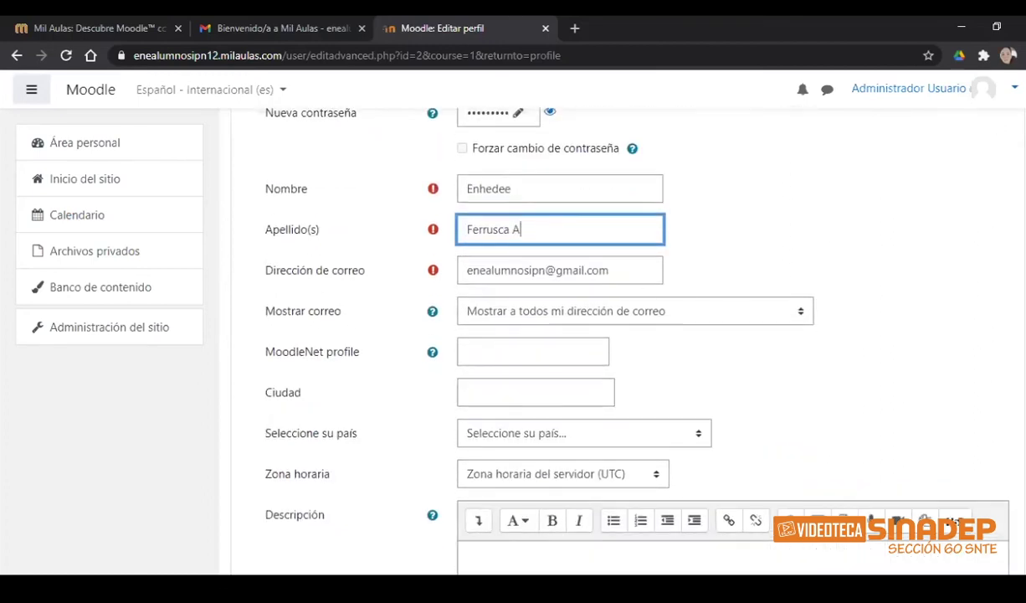
pyautogui.scroll(-2, 620, 335)
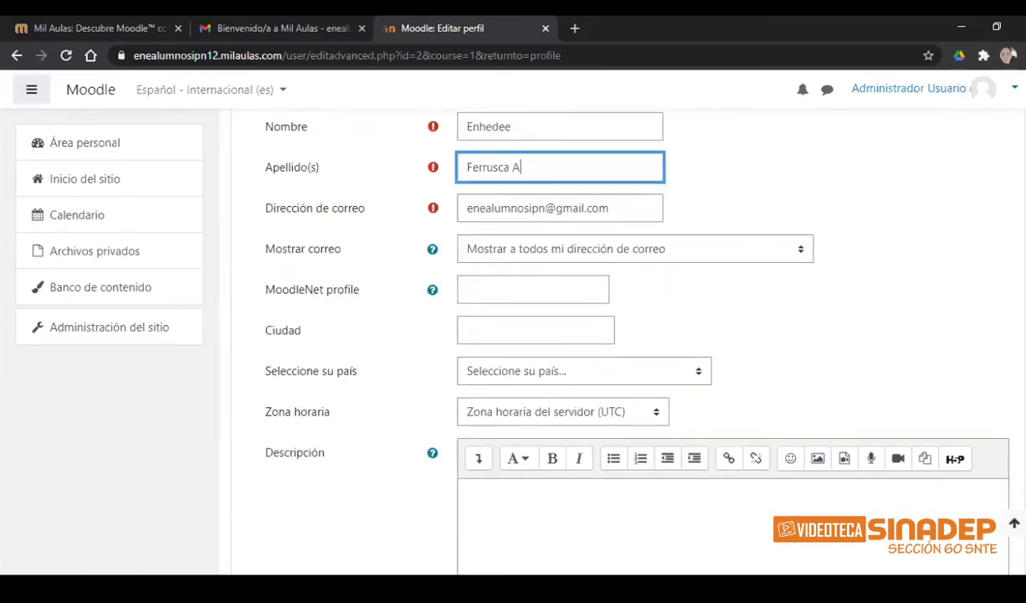
pyautogui.scroll(-1, 611, 335)
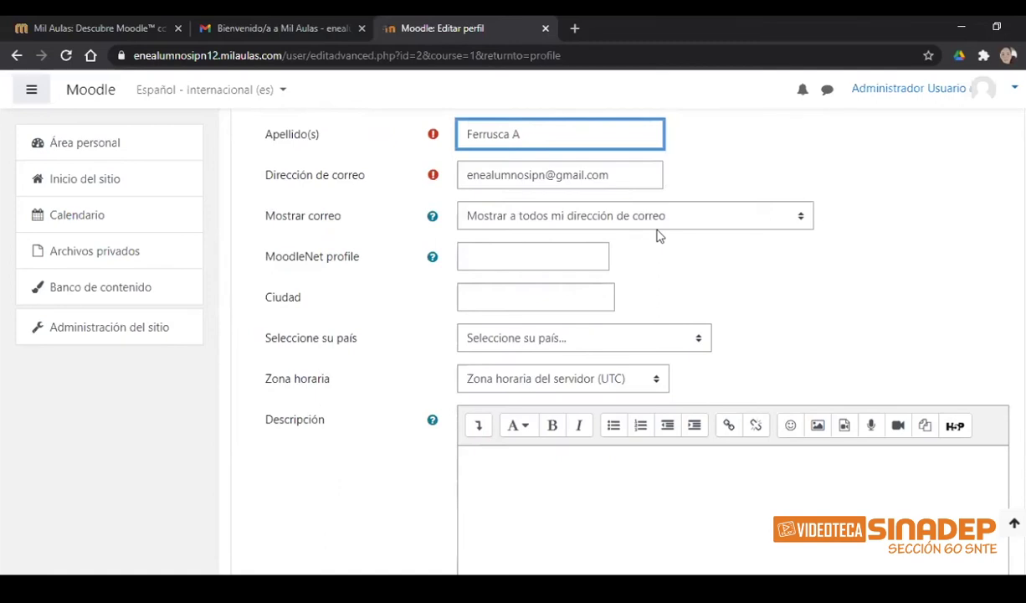
pyautogui.click(781, 228)
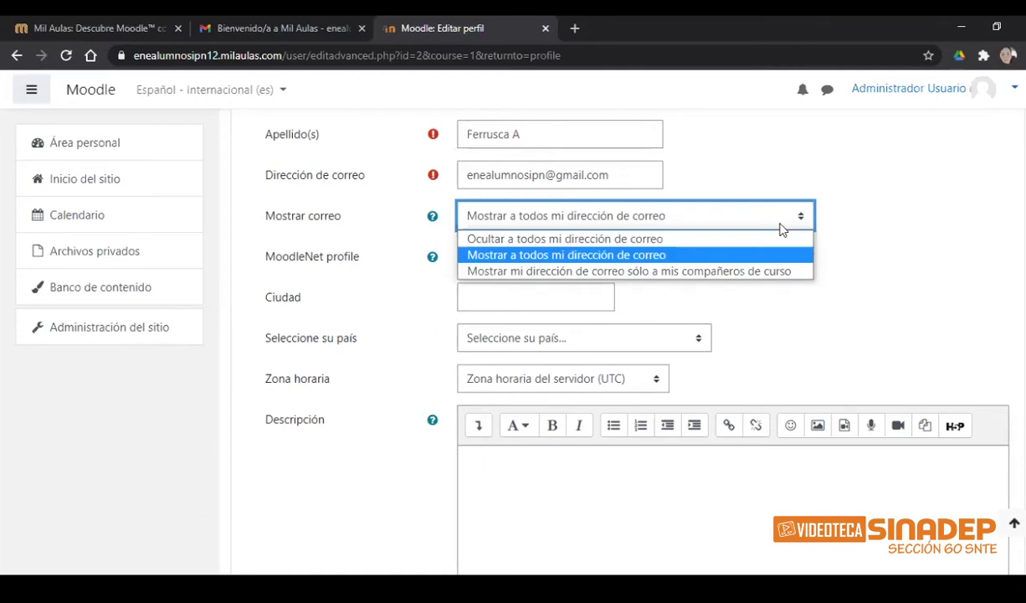
# - Keep the email visible to everyone and set the city to CDMX
pyautogui.click(657, 256)
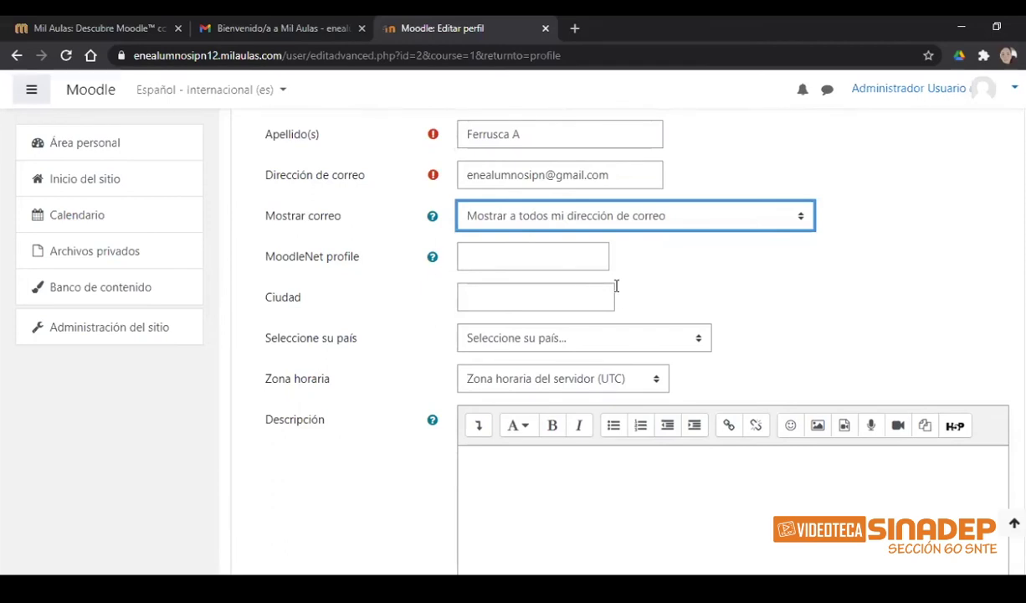
pyautogui.click(552, 298)
pyautogui.write('CDMX')
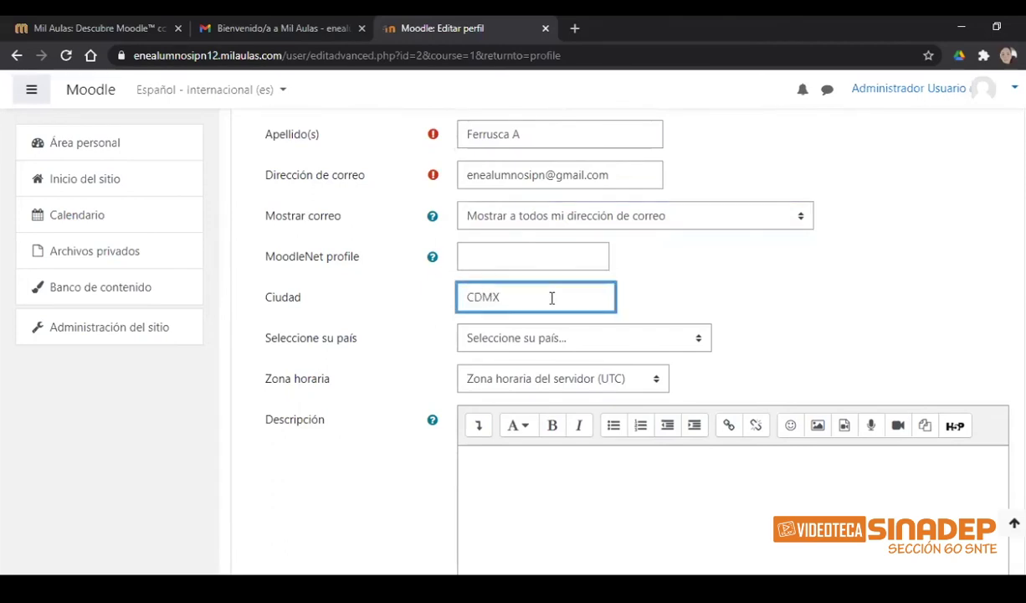
pyautogui.scroll(-1, 619, 258)
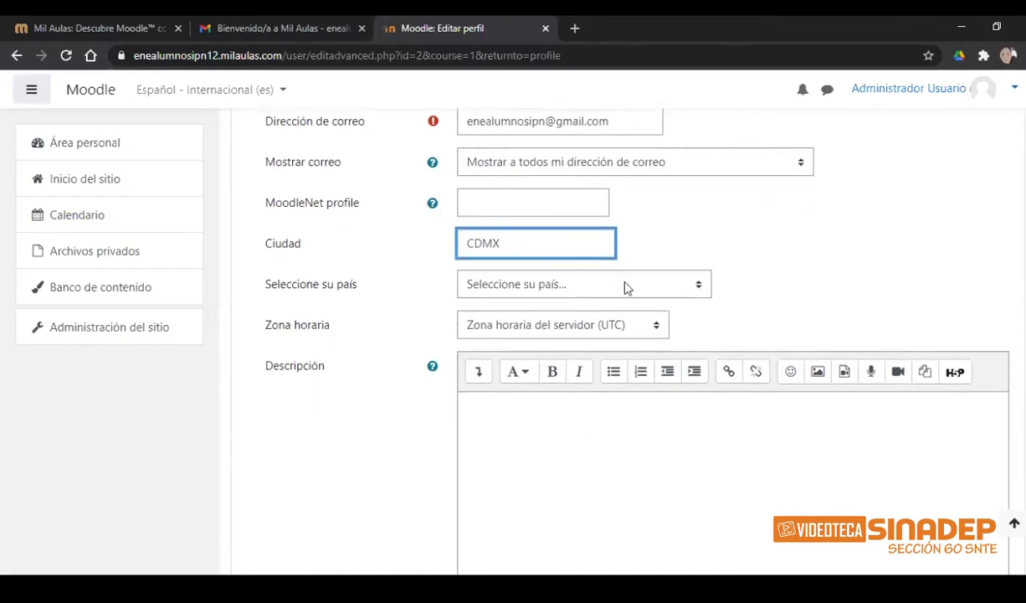
# - Set the country to México and scroll down to the Imagen del usuario section
pyautogui.click(626, 287)
pyautogui.press('m')
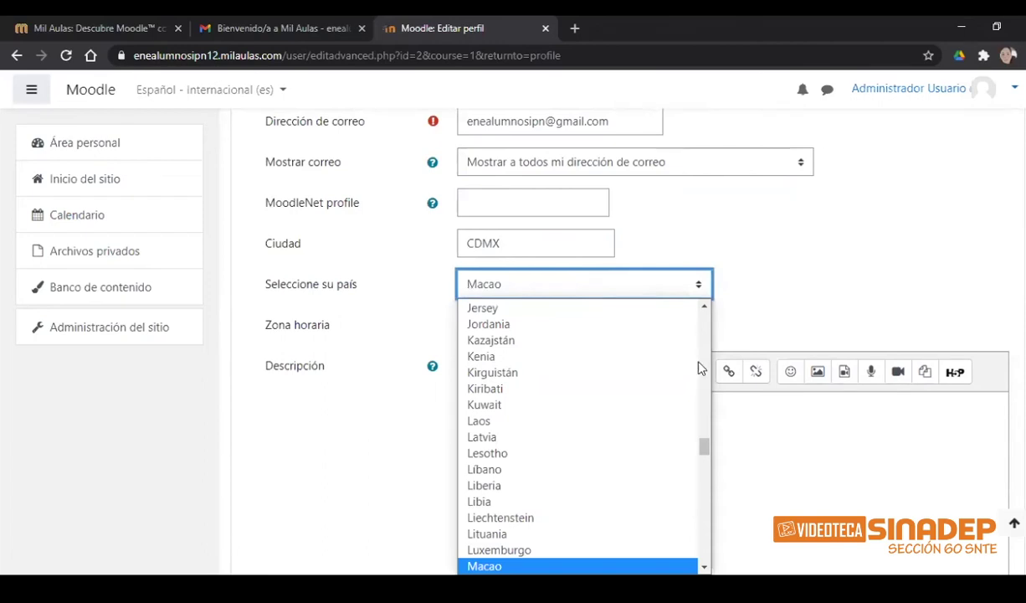
pyautogui.scroll(-1, 704, 452)
pyautogui.moveTo(705, 452); pyautogui.dragTo(701, 482)
pyautogui.click(523, 411)
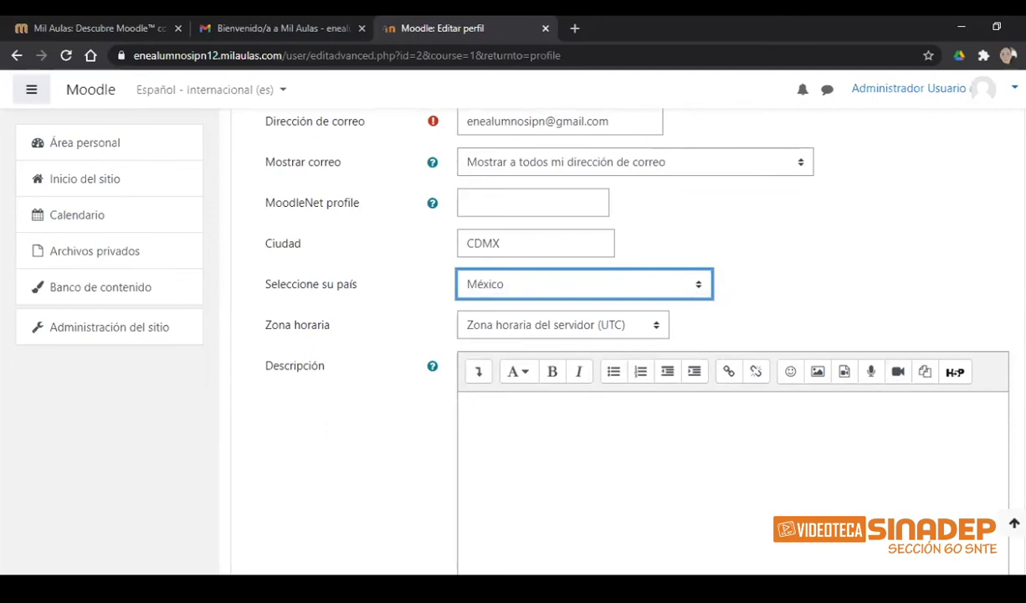
pyautogui.scroll(-2, 636, 335)
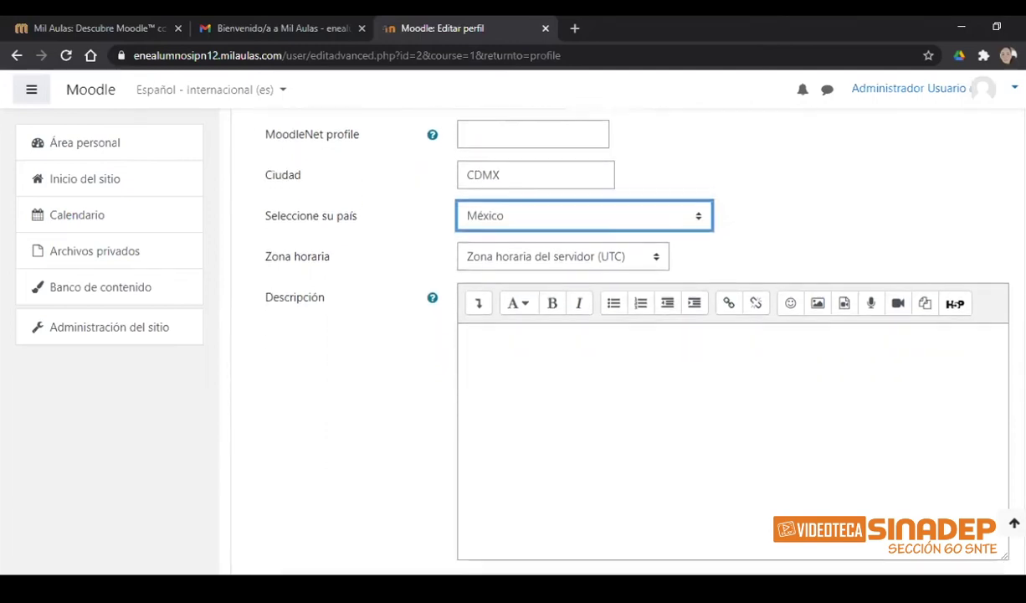
pyautogui.scroll(-1, 637, 335)
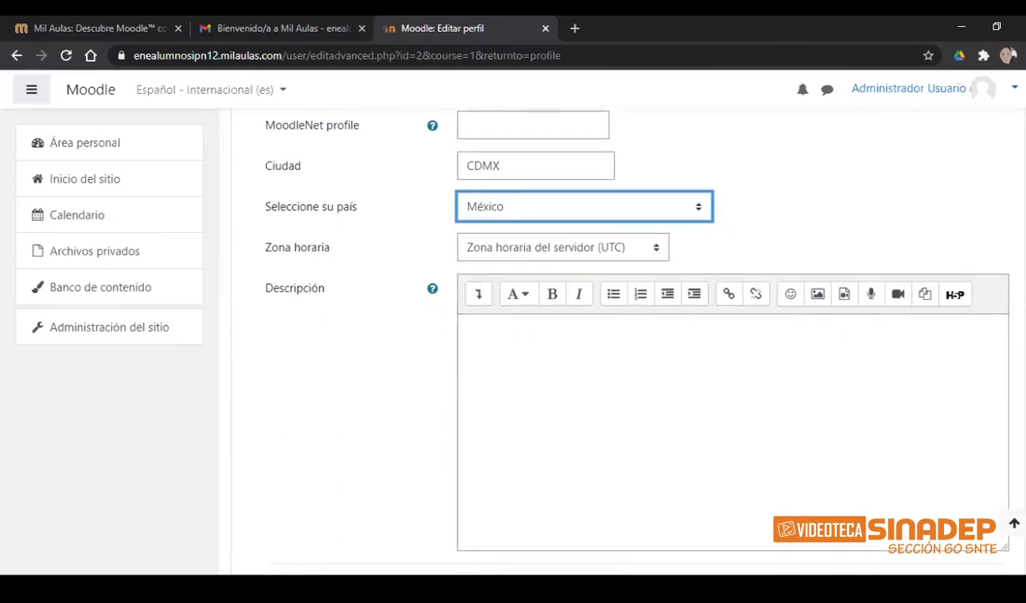
pyautogui.scroll(-5, 603, 335)
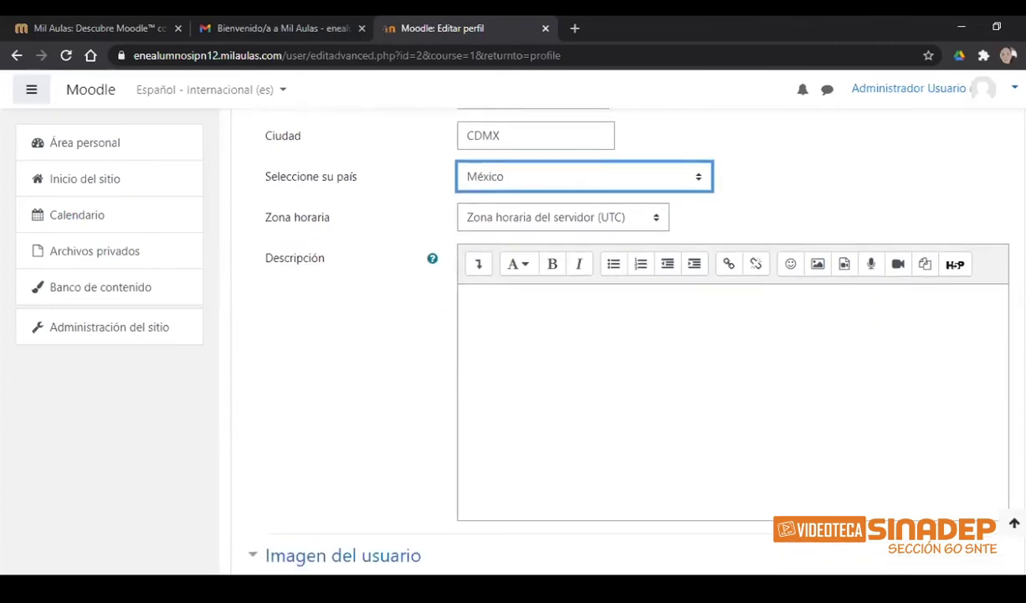
pyautogui.scroll(-6, 603, 335)
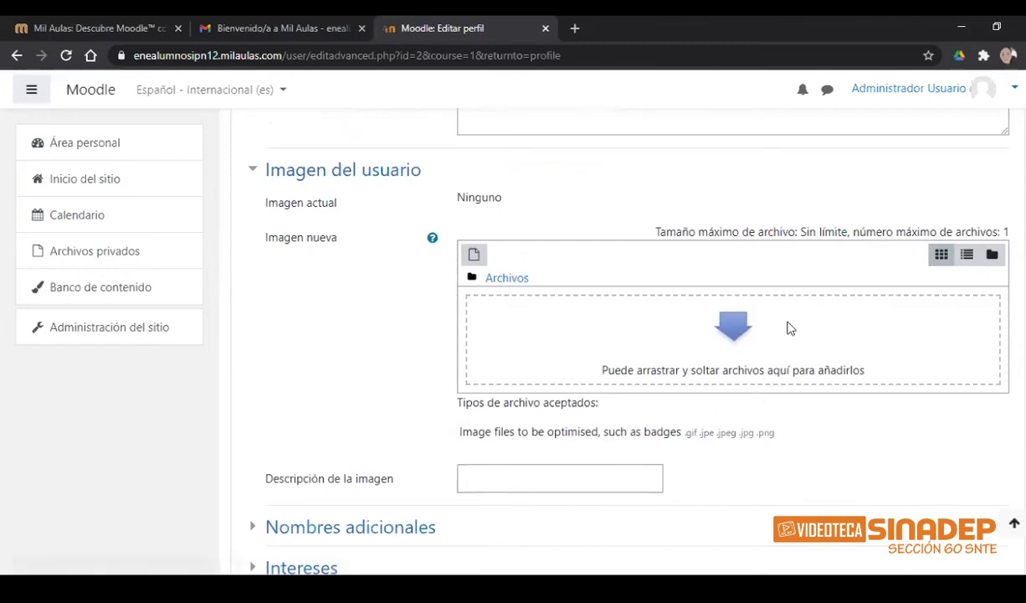
pyautogui.scroll(-1, 762, 323)
# - Choose Subir un archivo in the file picker and browse to the computer's Imágenes folder
pyautogui.click(729, 324)
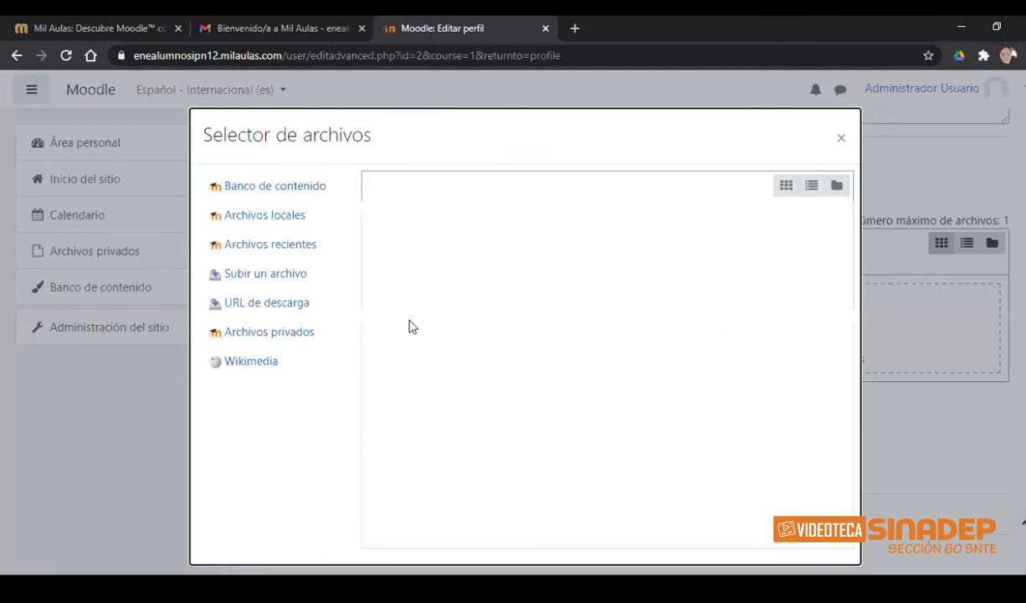
pyautogui.click(267, 283)
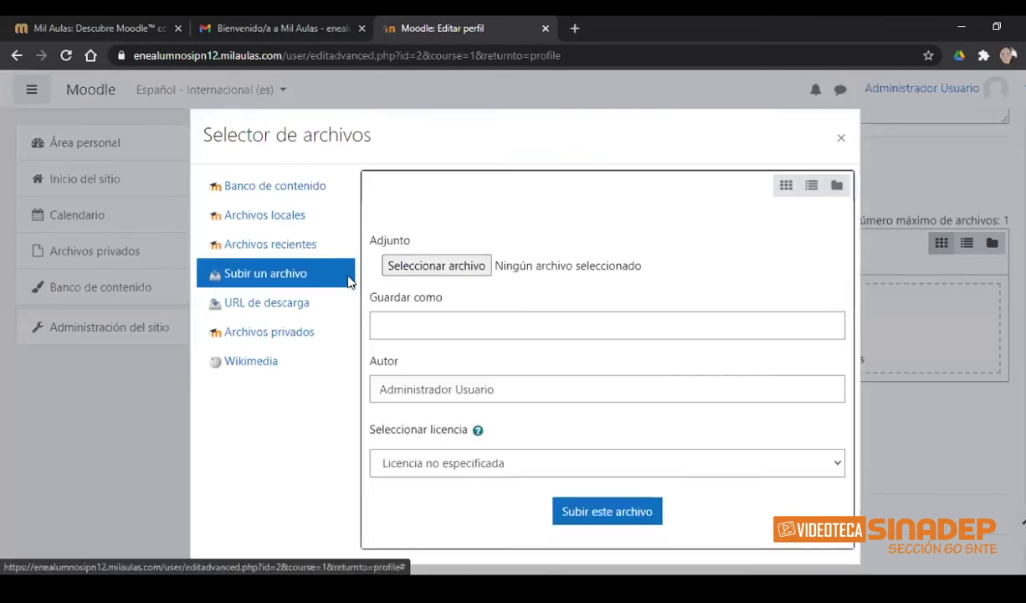
pyautogui.click(439, 269)
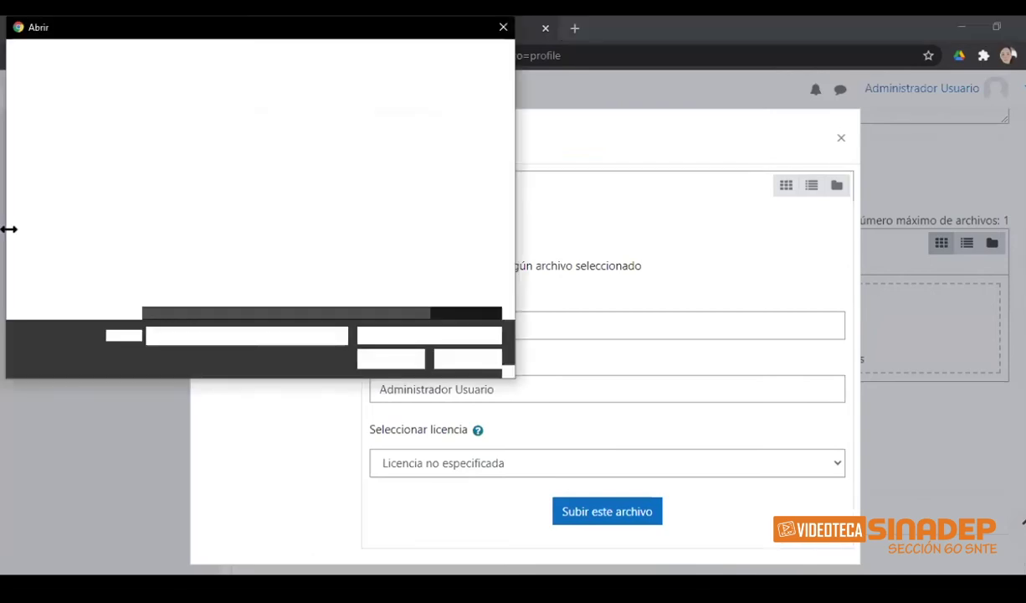
pyautogui.click(52, 228)
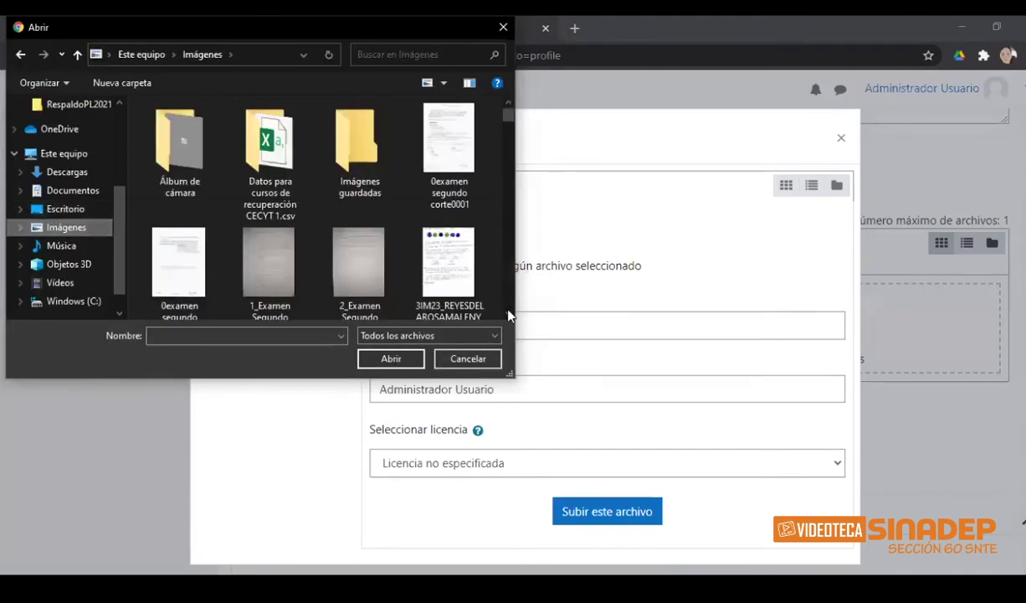
# - Select mia.jpg from Imágenes, attach it, and upload it as the profile picture
pyautogui.click(508, 314)
pyautogui.scroll(-6, 508, 314)
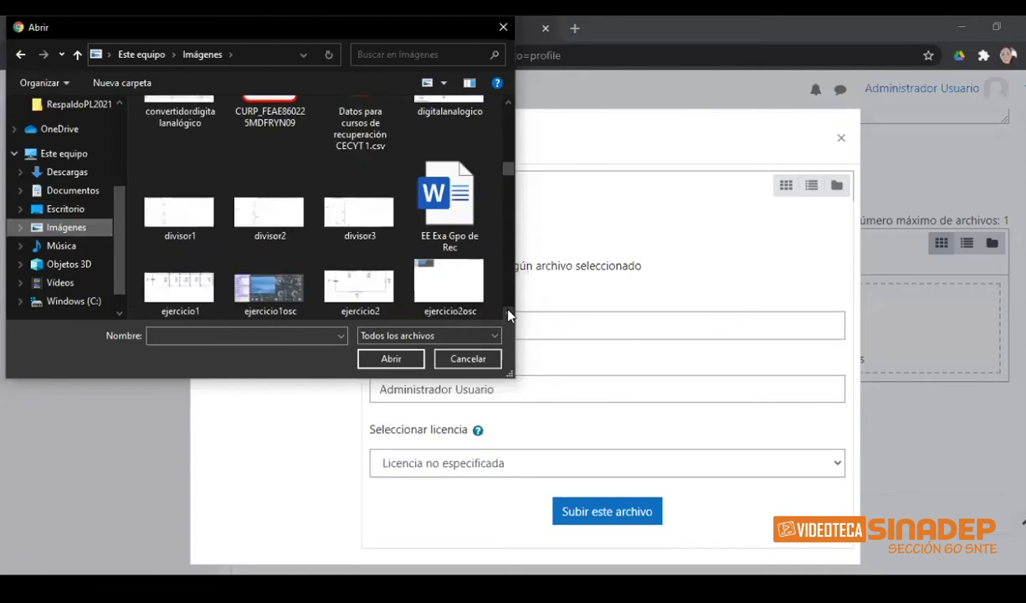
pyautogui.scroll(-4, 508, 314)
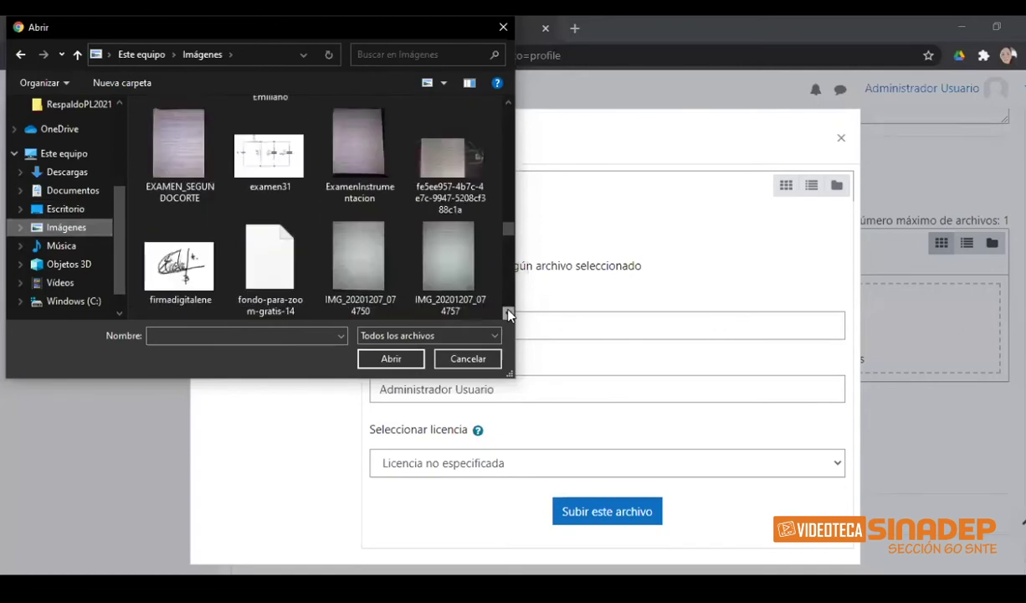
pyautogui.scroll(-3, 508, 272)
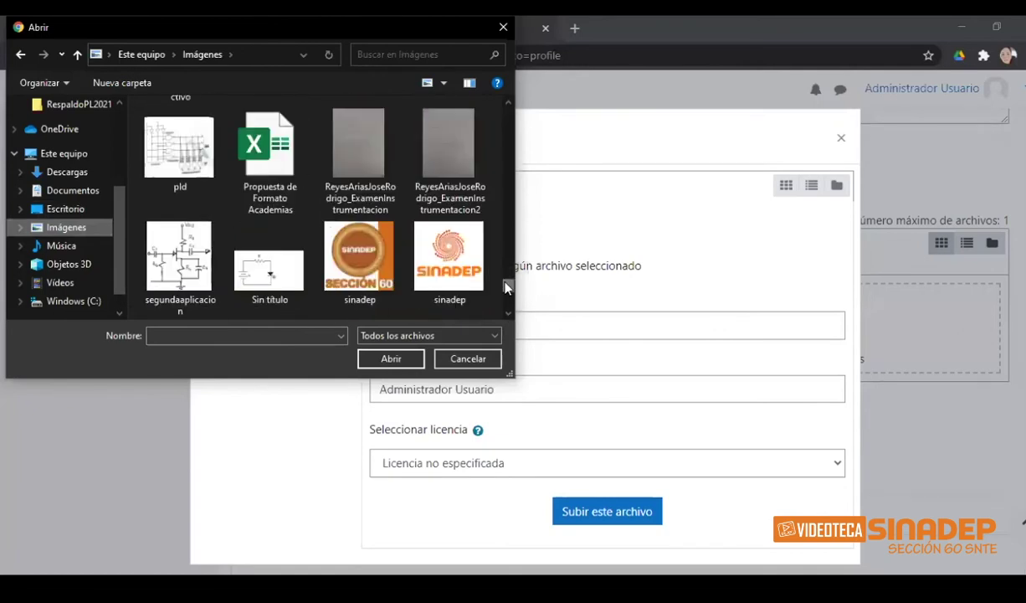
pyautogui.scroll(5, 506, 267)
pyautogui.scroll(1, 504, 270)
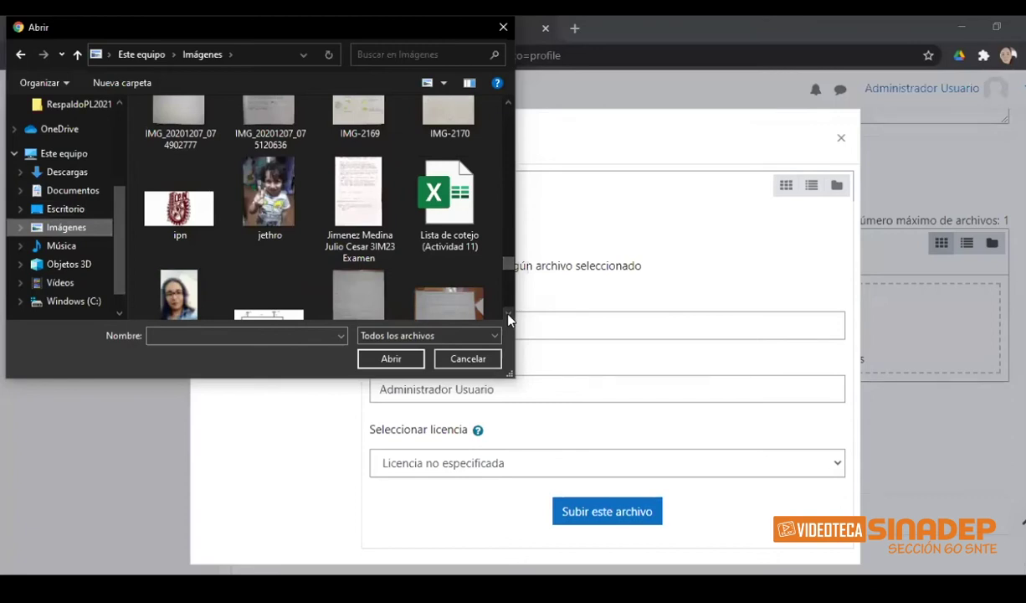
pyautogui.scroll(-5, 508, 318)
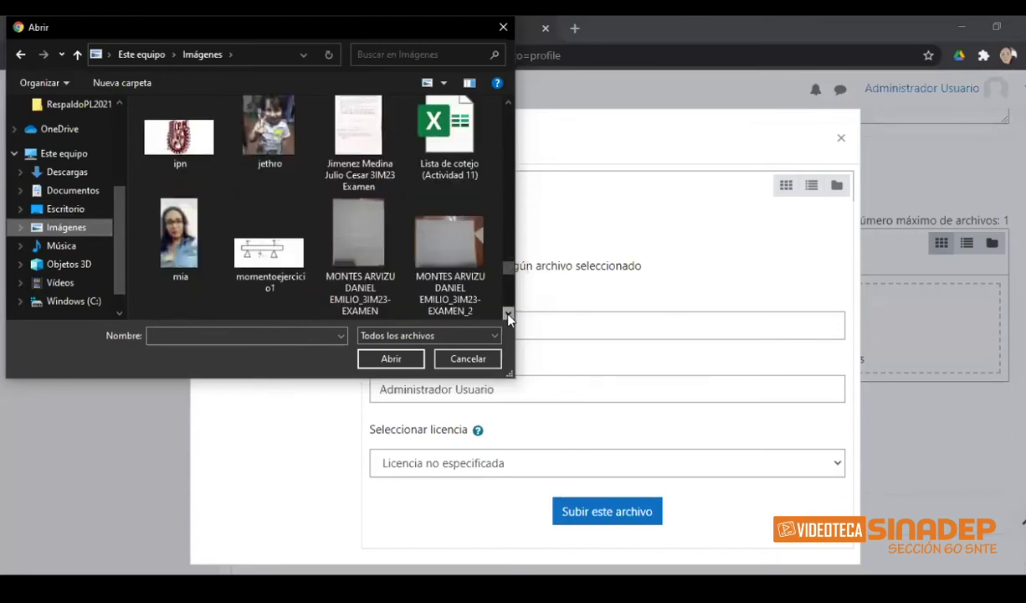
pyautogui.click(172, 151)
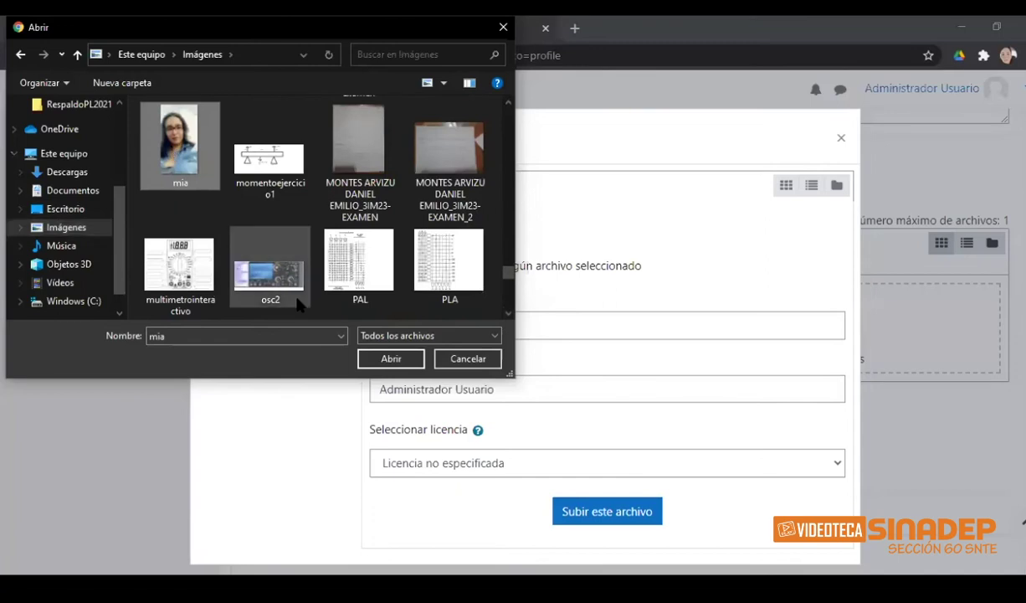
pyautogui.click(386, 358)
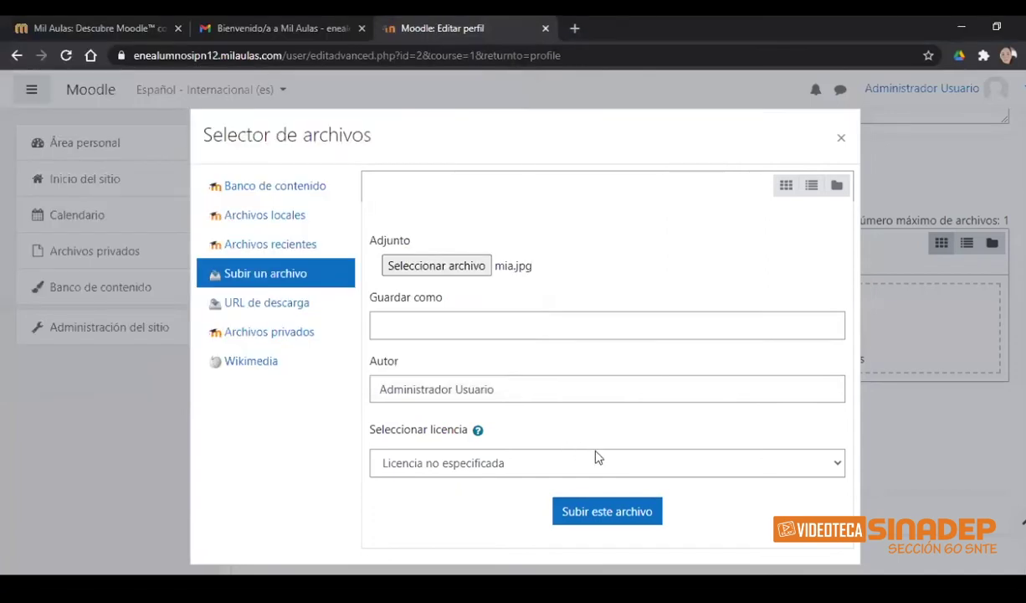
pyautogui.click(598, 496)
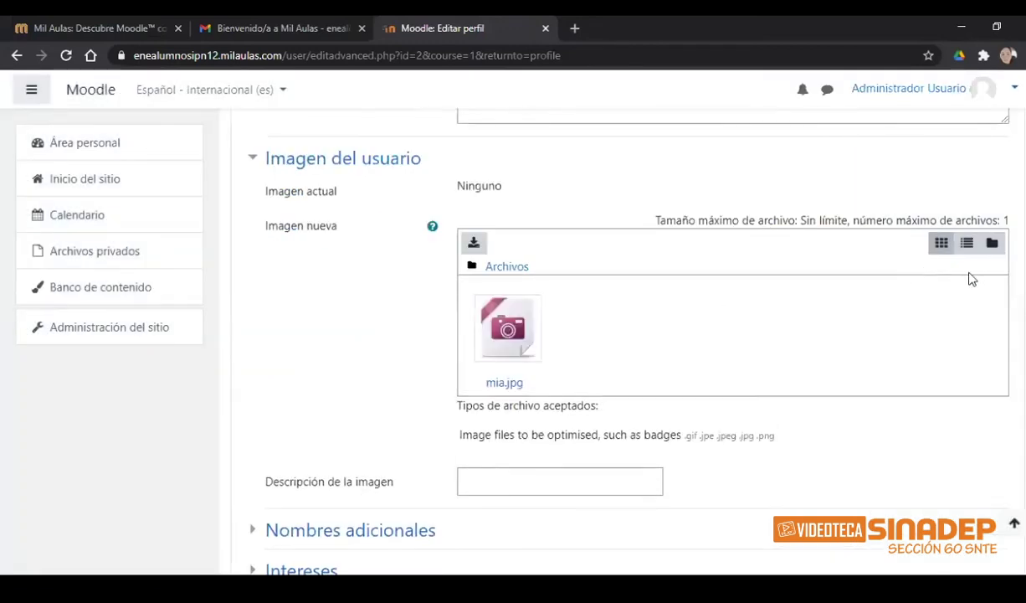
# - Review the edited profile form with mia.jpg attached and save it with Actualizar información personal
pyautogui.scroll(-3, 603, 335)
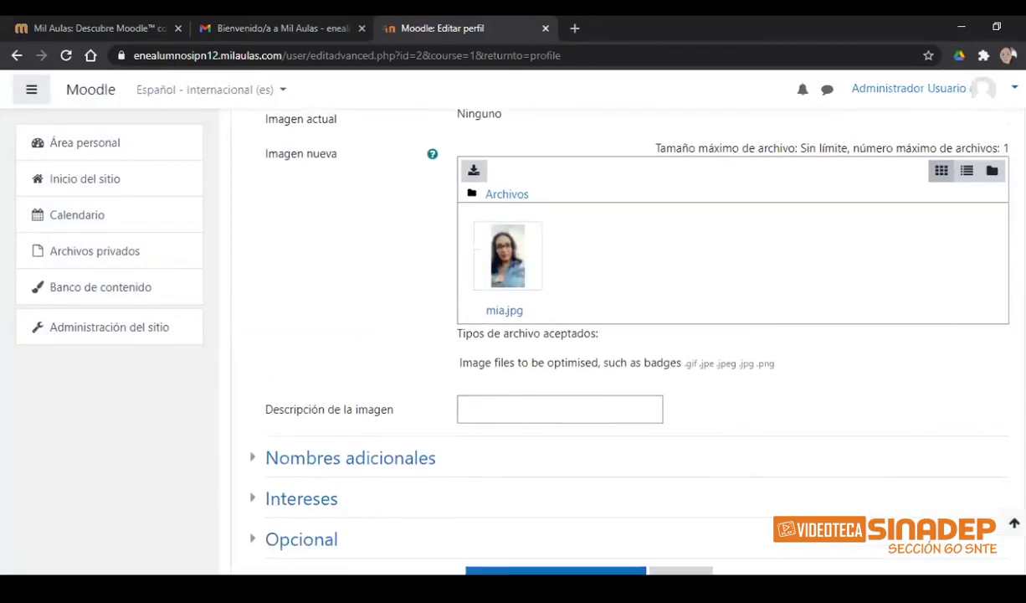
pyautogui.scroll(3, 603, 335)
pyautogui.scroll(10, 1004, 251)
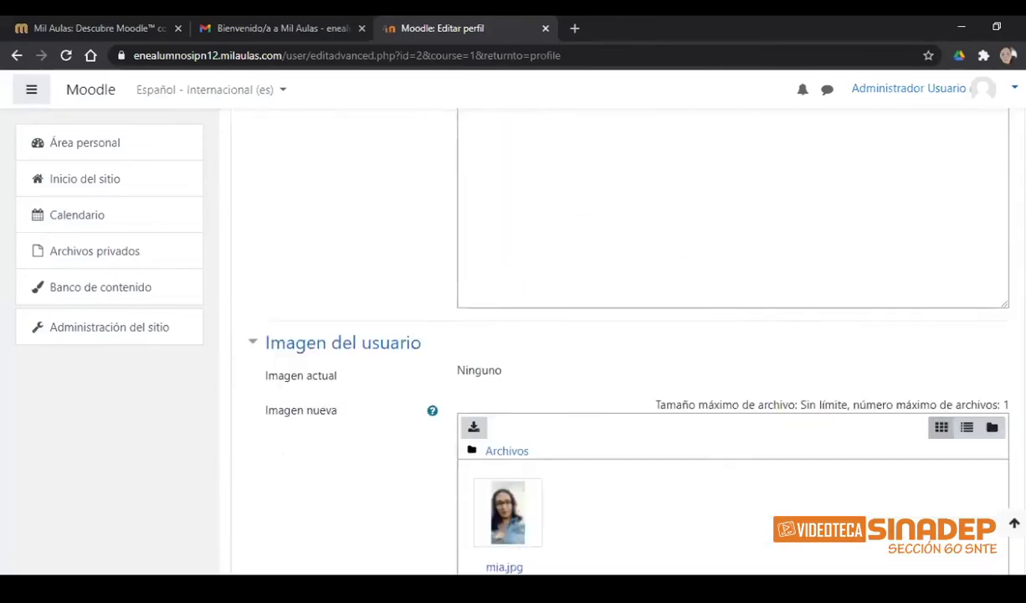
pyautogui.scroll(4, 994, 208)
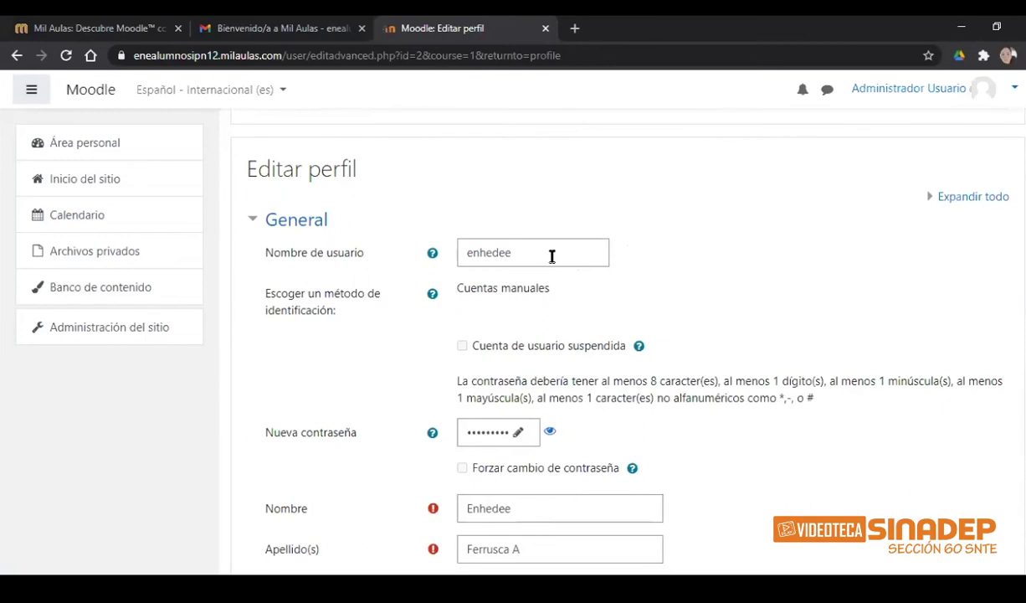
pyautogui.moveTo(536, 253); pyautogui.dragTo(458, 249)
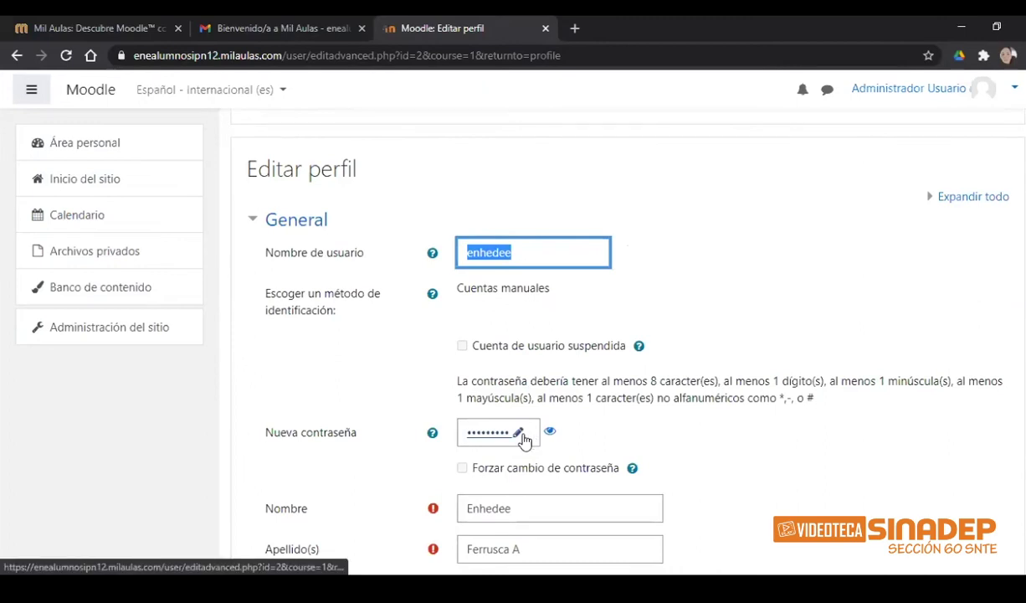
pyautogui.scroll(-15, 620, 334)
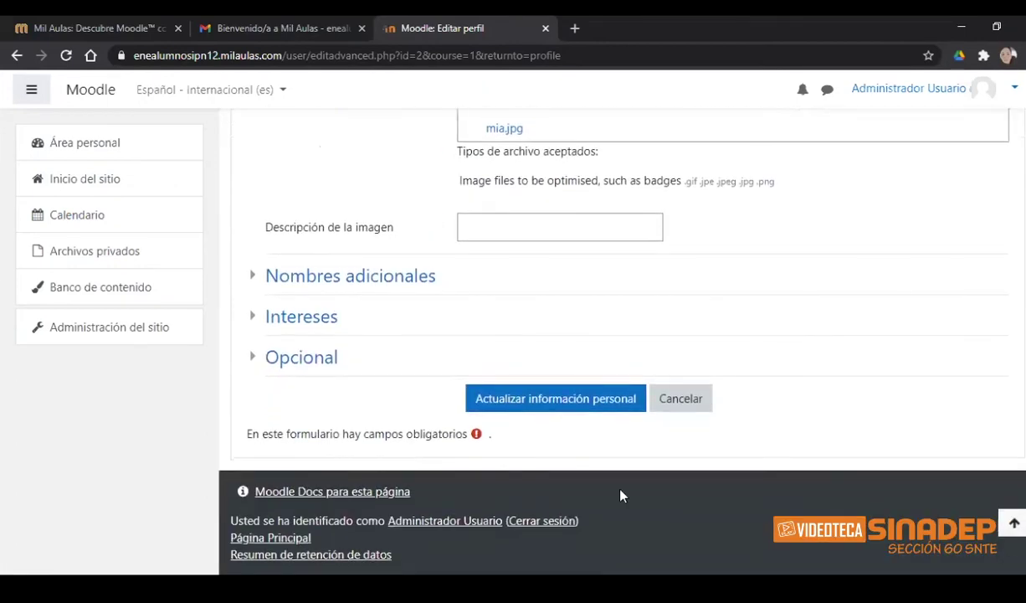
pyautogui.click(543, 402)
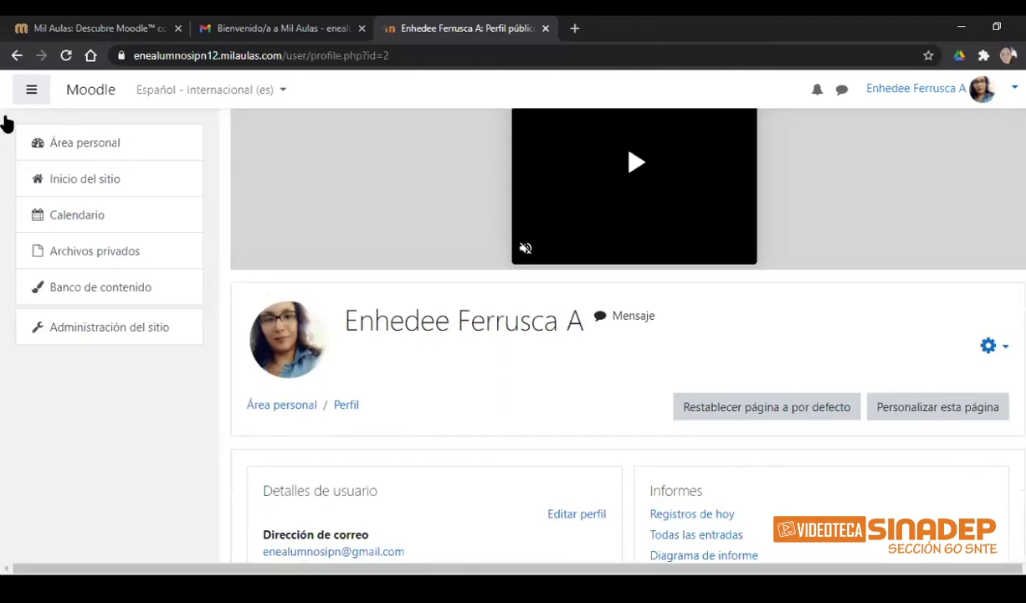
# - Go to Área personal from the left navigation drawer
pyautogui.click(82, 144)
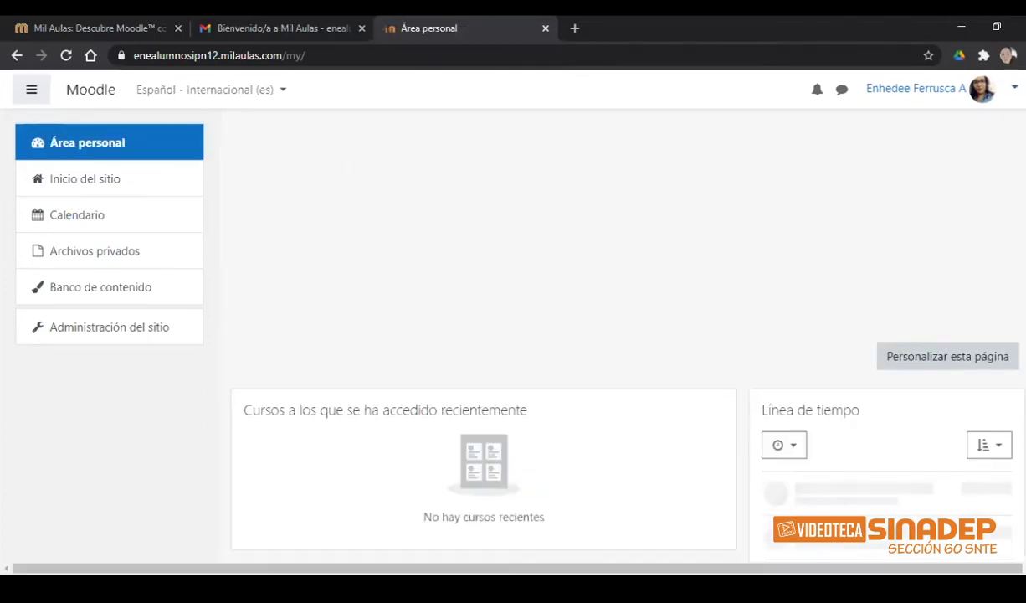
# - Scroll through the Área personal dashboard, which shows no recent courses or timeline activities
pyautogui.scroll(-1, 628, 335)
pyautogui.scroll(1, 628, 335)
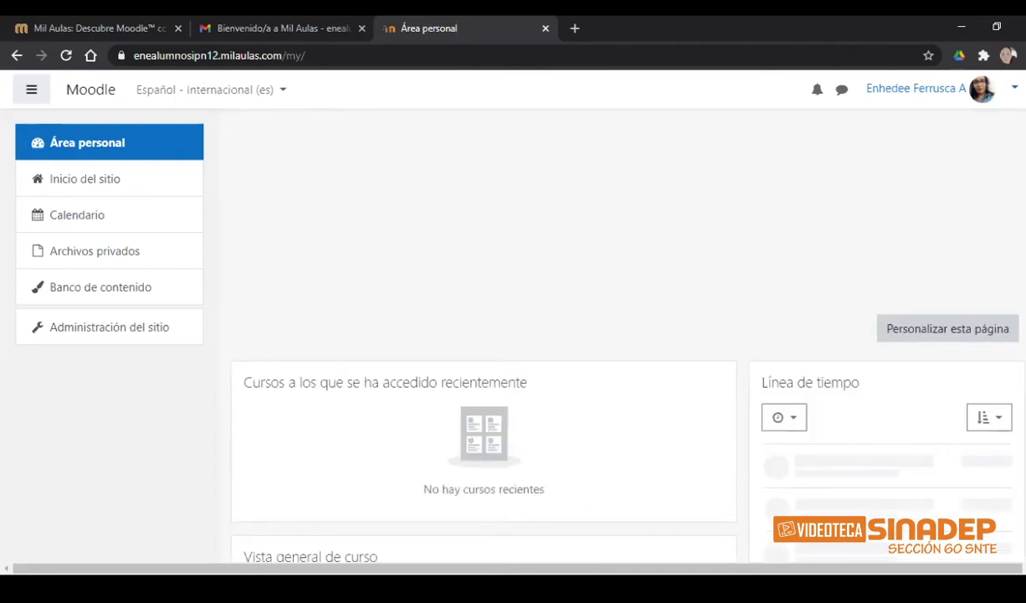
pyautogui.scroll(-1, 602, 411)
pyautogui.scroll(-3, 603, 334)
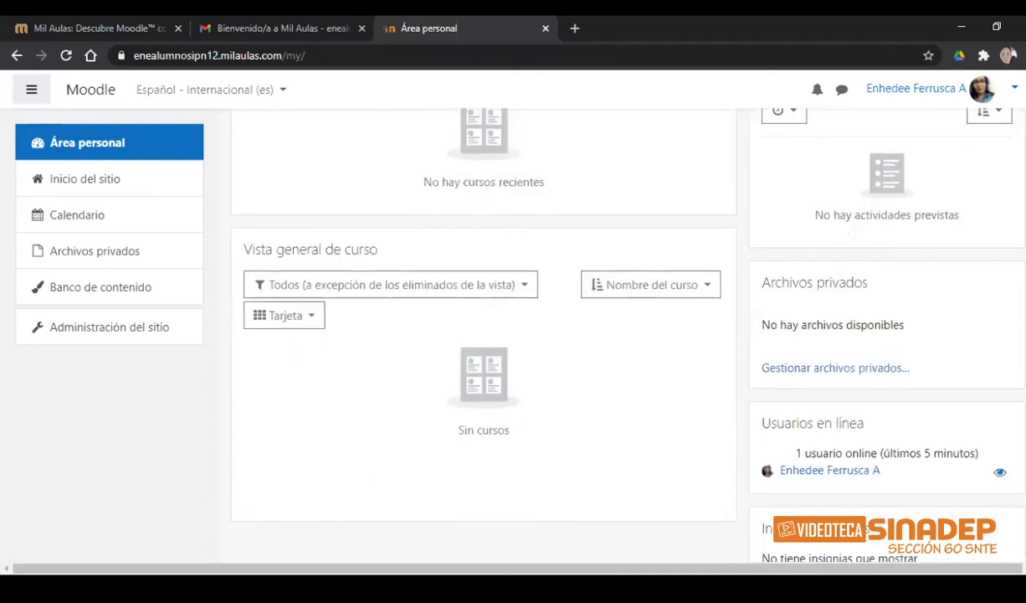
pyautogui.scroll(3, 602, 335)
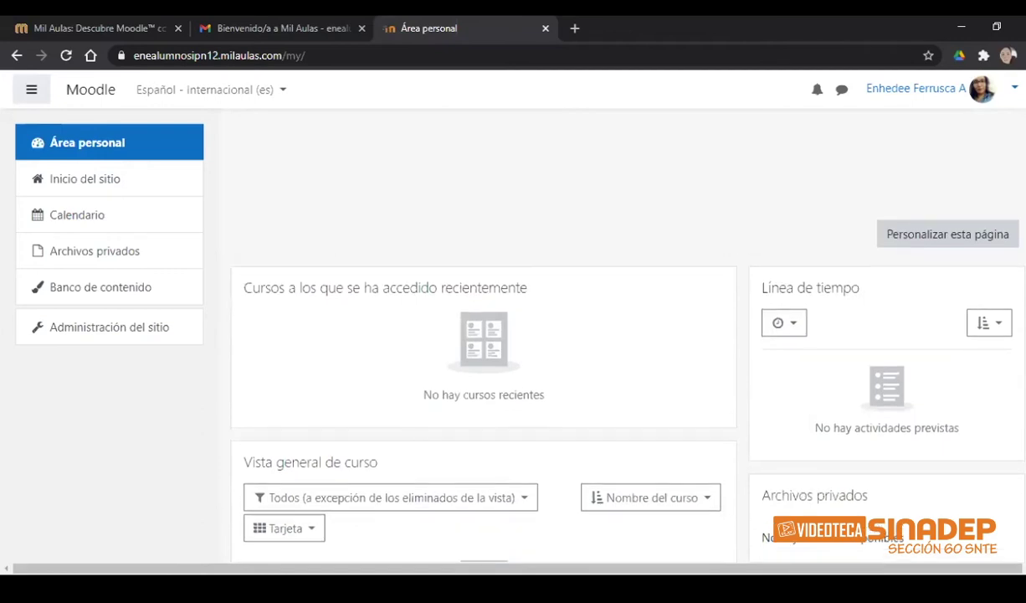
pyautogui.scroll(-1, 603, 352)
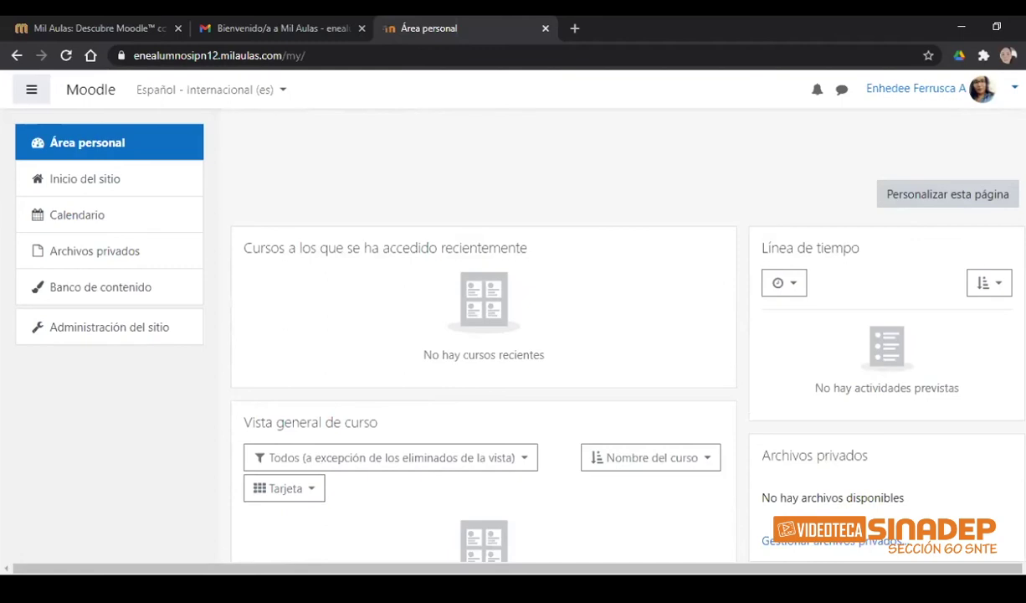
pyautogui.scroll(-1, 603, 335)
pyautogui.scroll(-1, 603, 335)
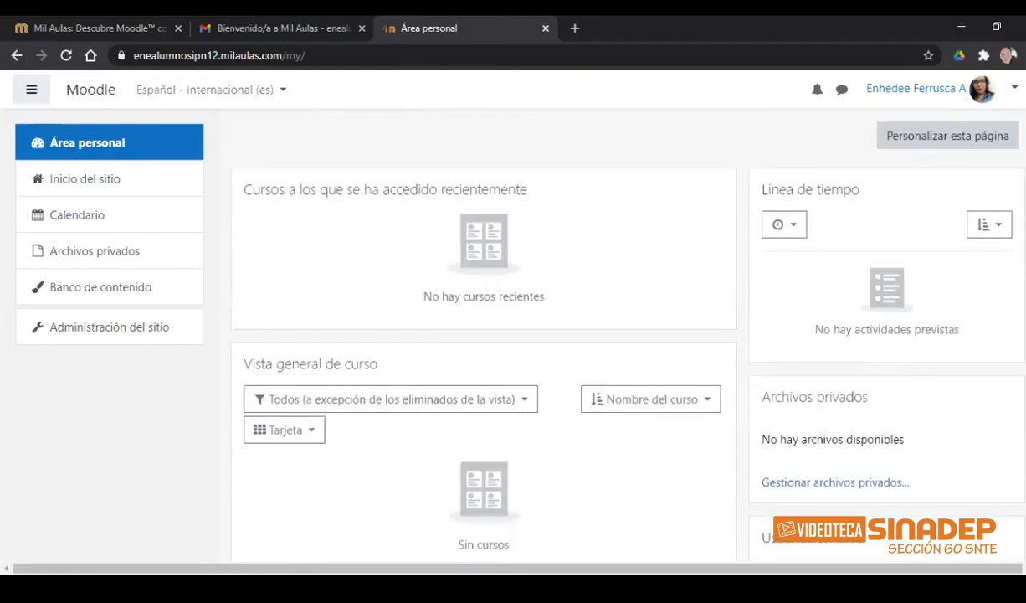
pyautogui.scroll(-1, 484, 335)
pyautogui.scroll(-1, 283, 229)
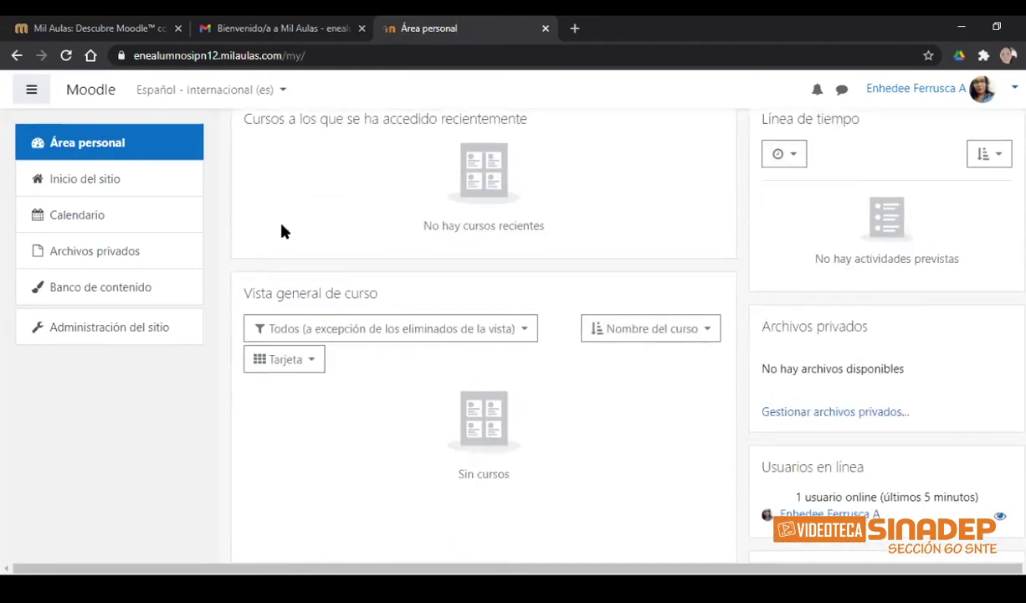
# - Open and close the course overview sorting choices, then return to the top of the dashboard
pyautogui.click(617, 326)
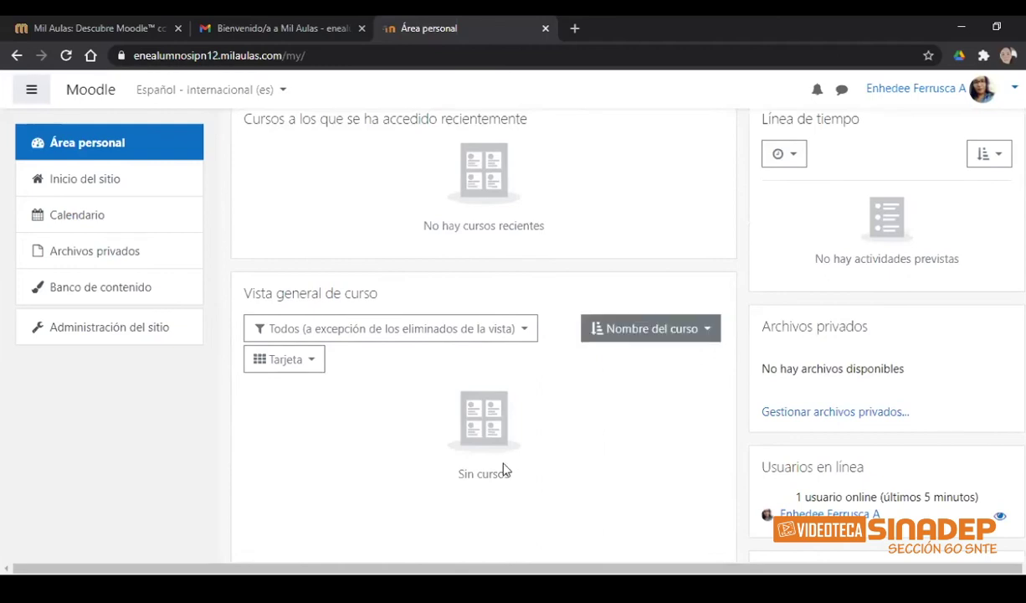
pyautogui.click(504, 470)
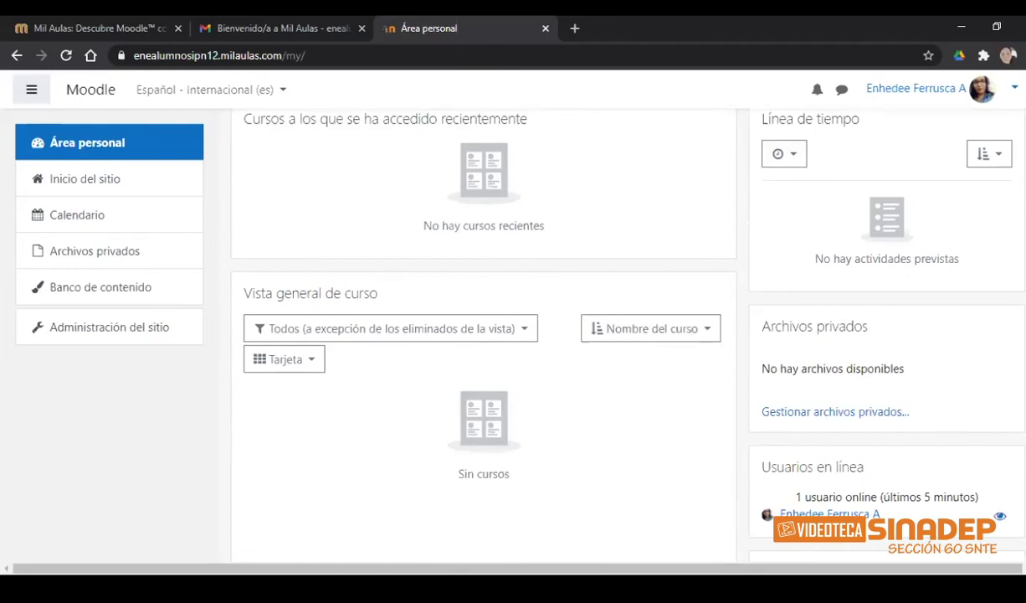
pyautogui.scroll(2, 484, 335)
pyautogui.scroll(1, 484, 334)
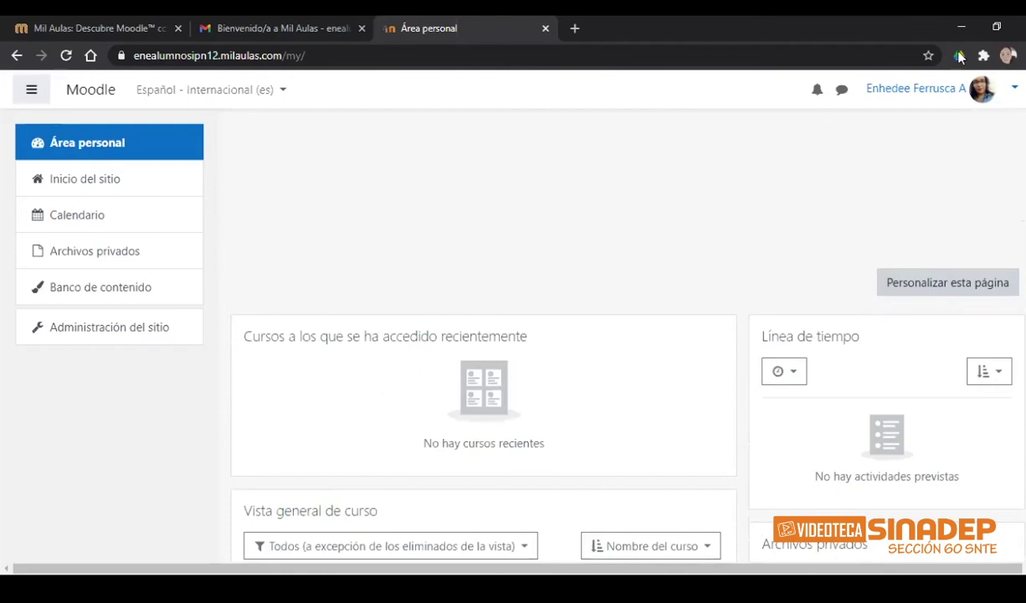
# - Log out with Cerrar sesión, look over the logged-out front page, and go to Acceder
pyautogui.click(1015, 90)
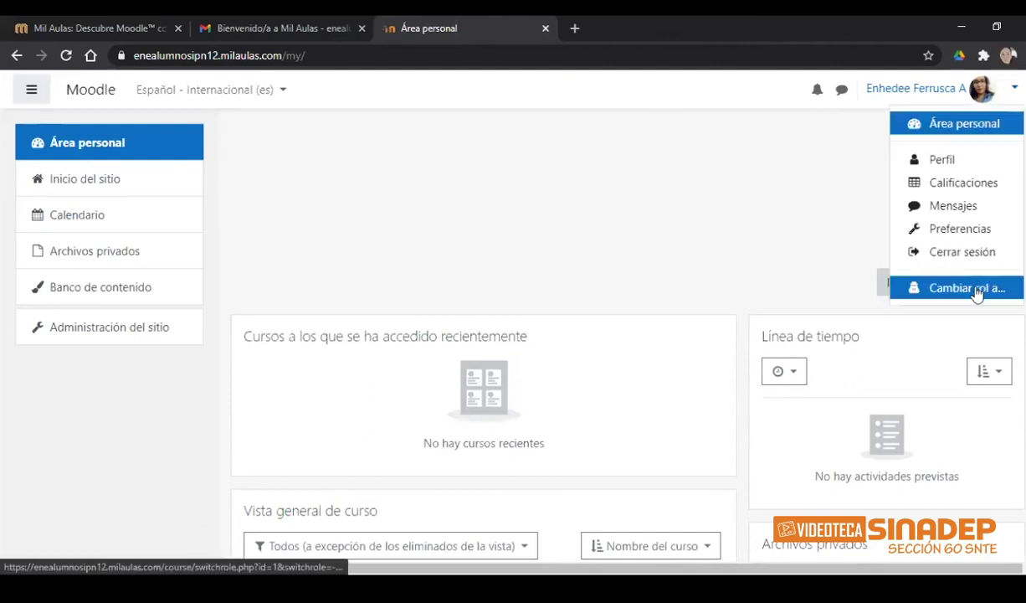
pyautogui.click(978, 253)
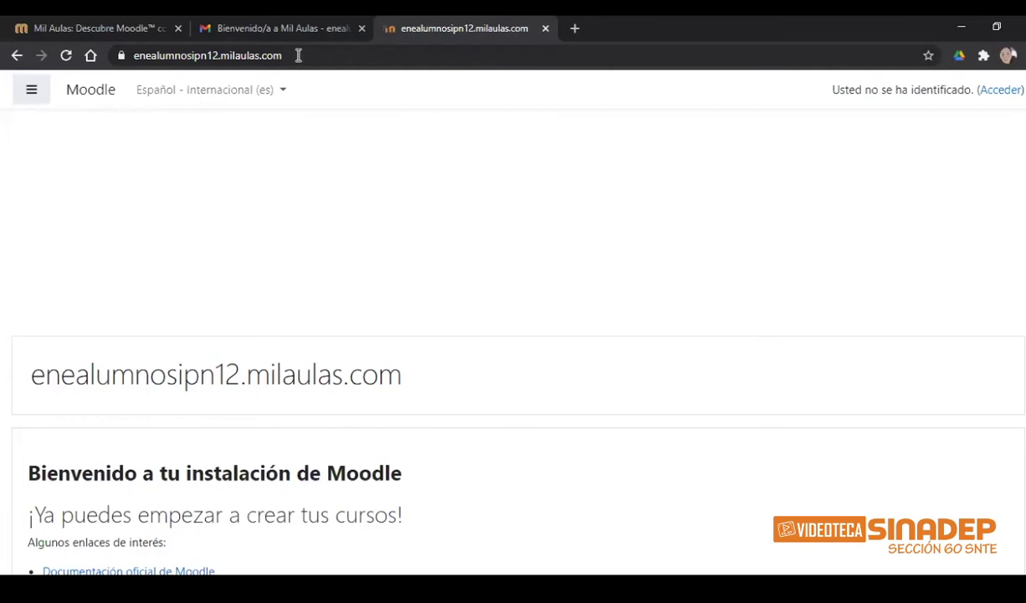
pyautogui.click(298, 55)
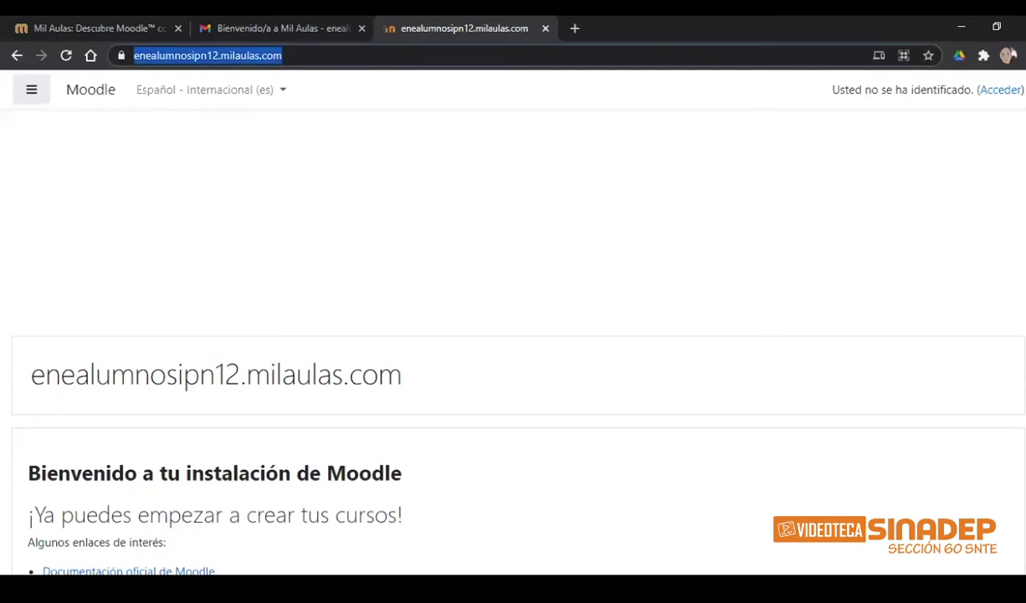
pyautogui.scroll(-1, 513, 377)
pyautogui.scroll(-4, 490, 326)
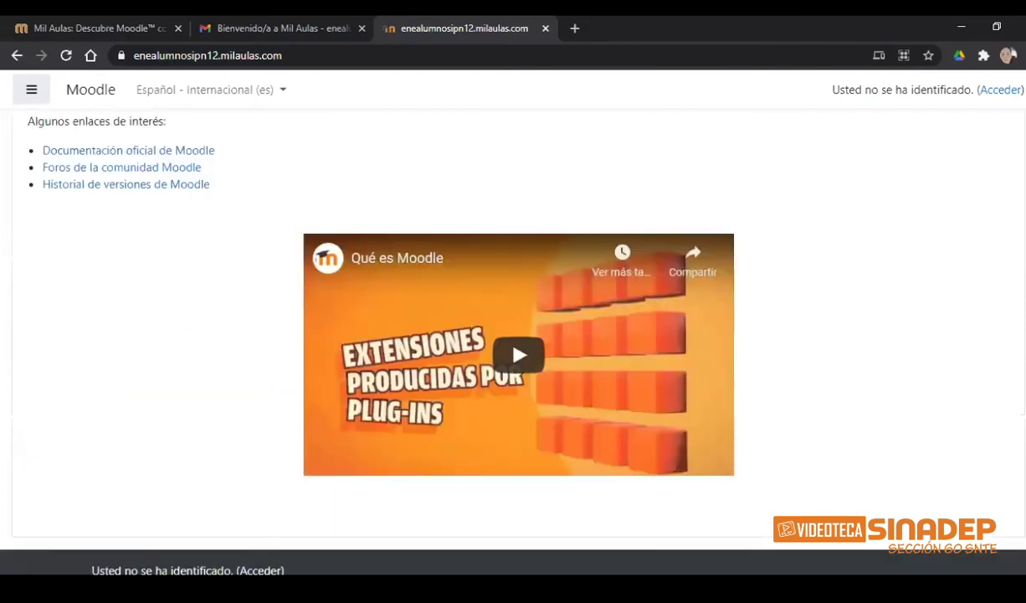
pyautogui.scroll(5, 490, 326)
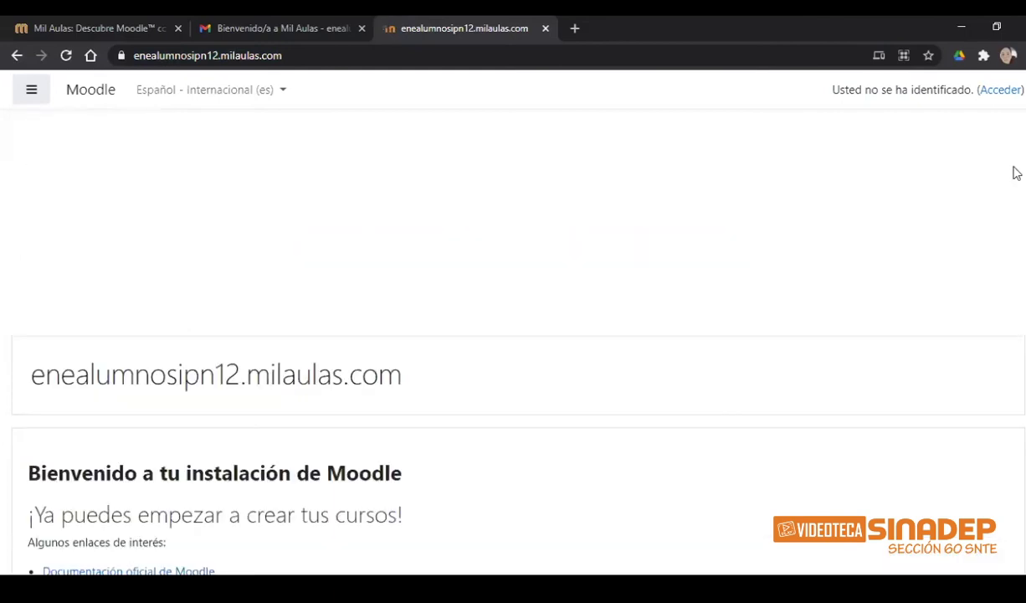
pyautogui.click(1002, 92)
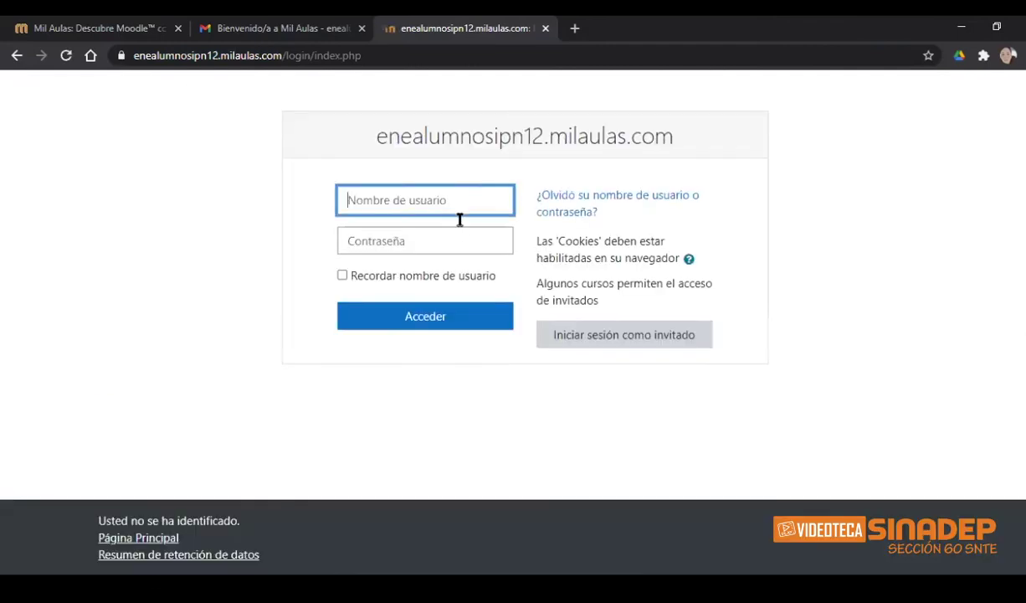
# - Log back in to MilAulas with the new admin username and password
pyautogui.write('enhedee')
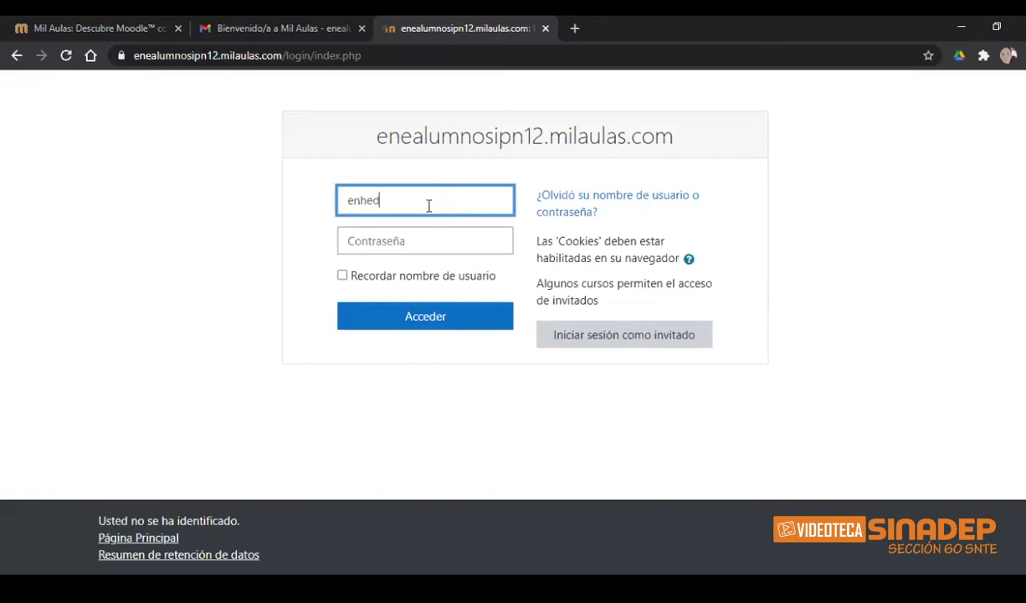
pyautogui.click(410, 249)
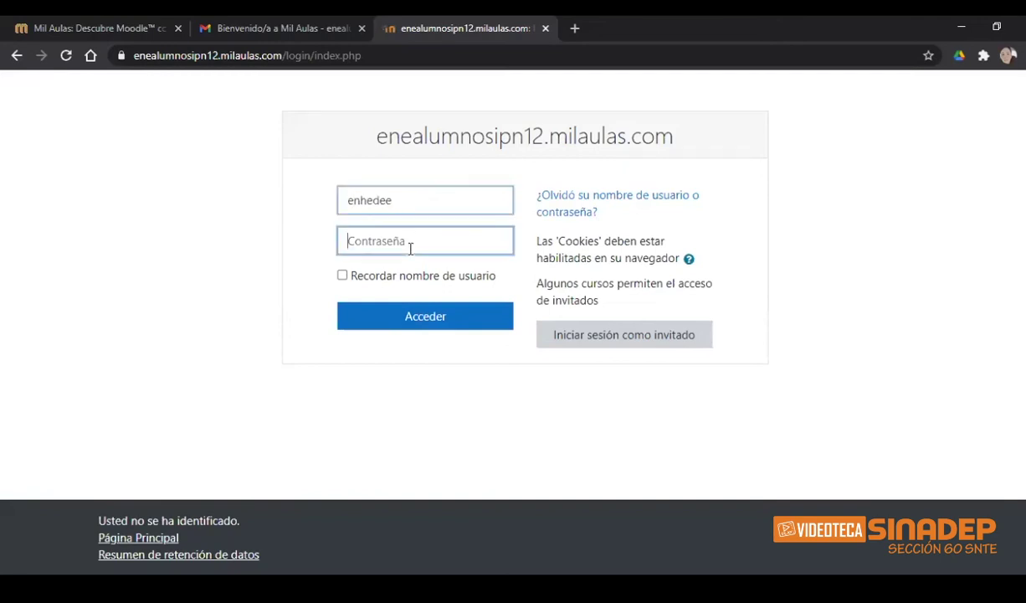
pyautogui.write('•')
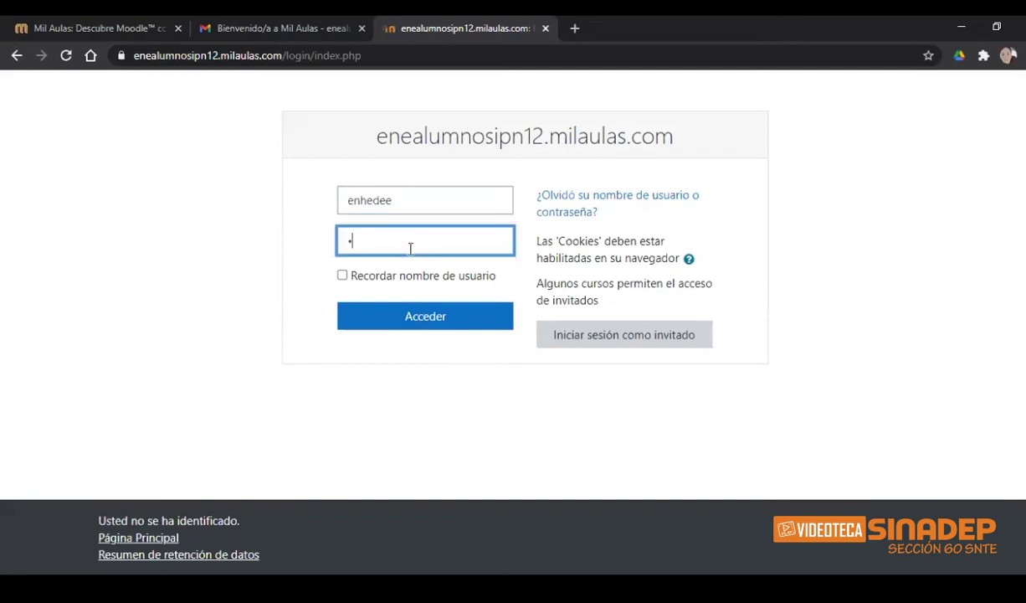
pyautogui.write('••••••••')
pyautogui.click(425, 319)
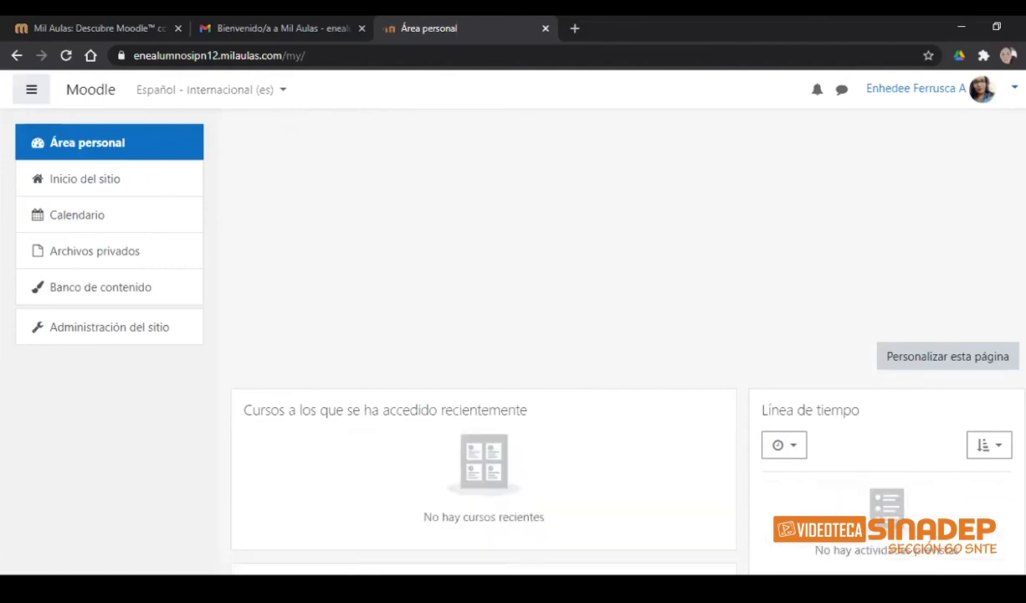
# - Scroll through the Área personal dashboard blocks, which show no recent courses
pyautogui.scroll(-1, 544, 376)
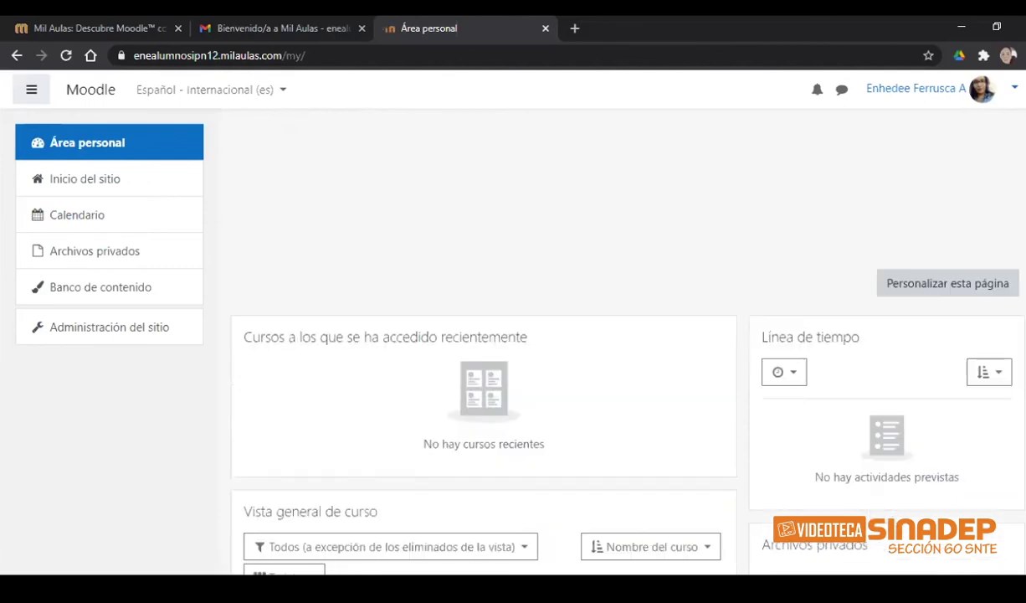
pyautogui.scroll(-3, 544, 376)
pyautogui.scroll(4, 544, 376)
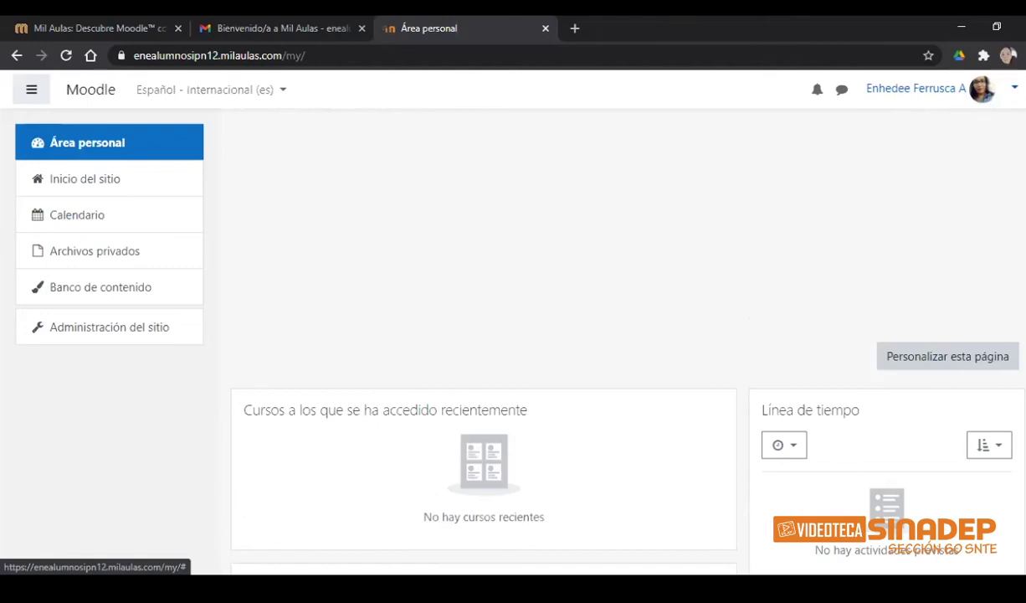
pyautogui.scroll(-1, 603, 419)
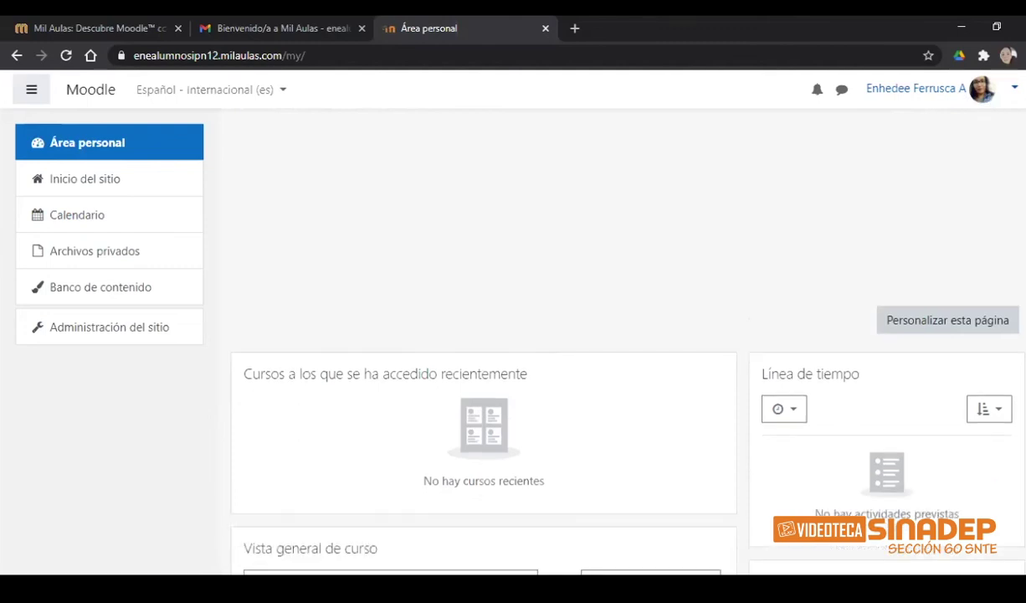
pyautogui.scroll(-2, 603, 377)
pyautogui.scroll(-1, 602, 335)
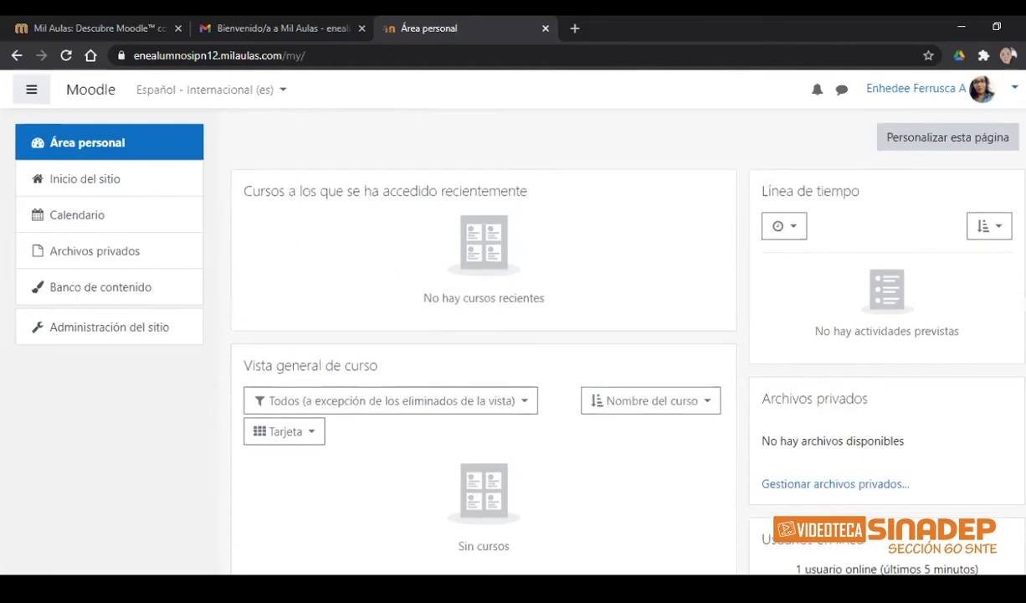
pyautogui.scroll(-2, 628, 335)
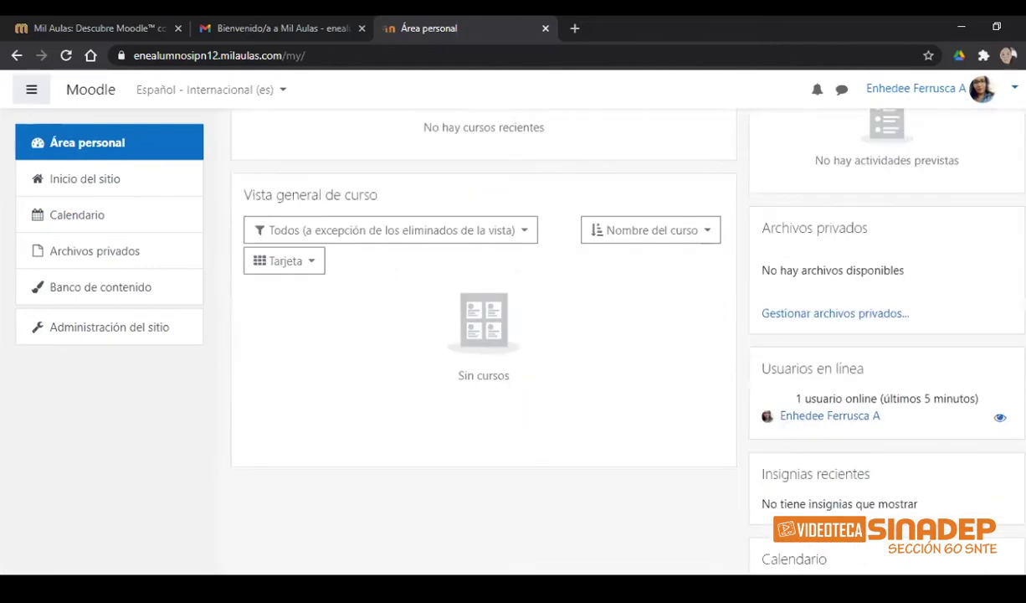
pyautogui.scroll(-1, 484, 335)
pyautogui.scroll(-1, 603, 335)
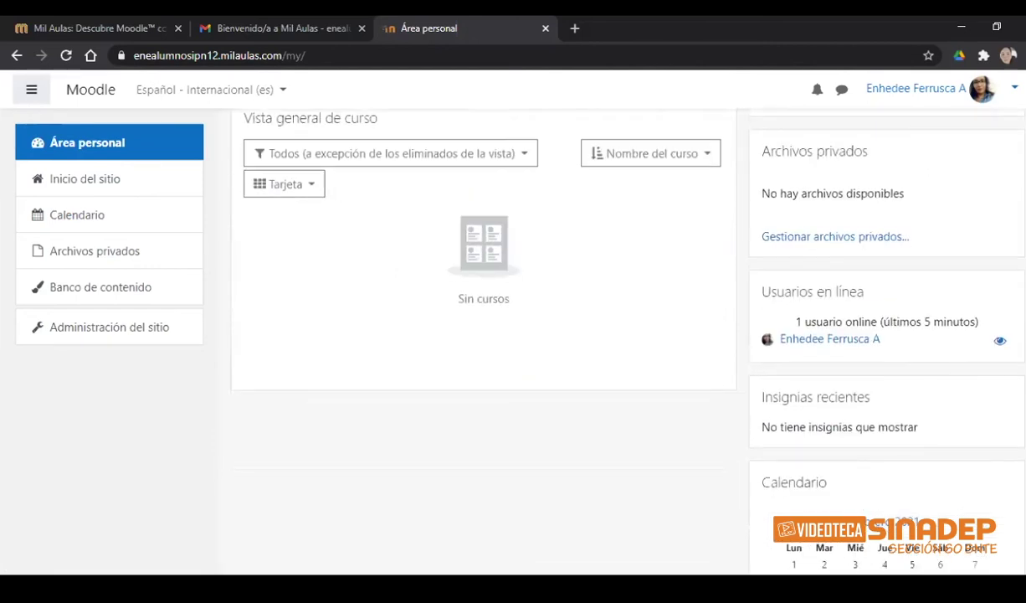
pyautogui.scroll(-1, 484, 335)
# - Scroll back up, reload Área personal, and go to Inicio del sitio
pyautogui.scroll(3, 484, 335)
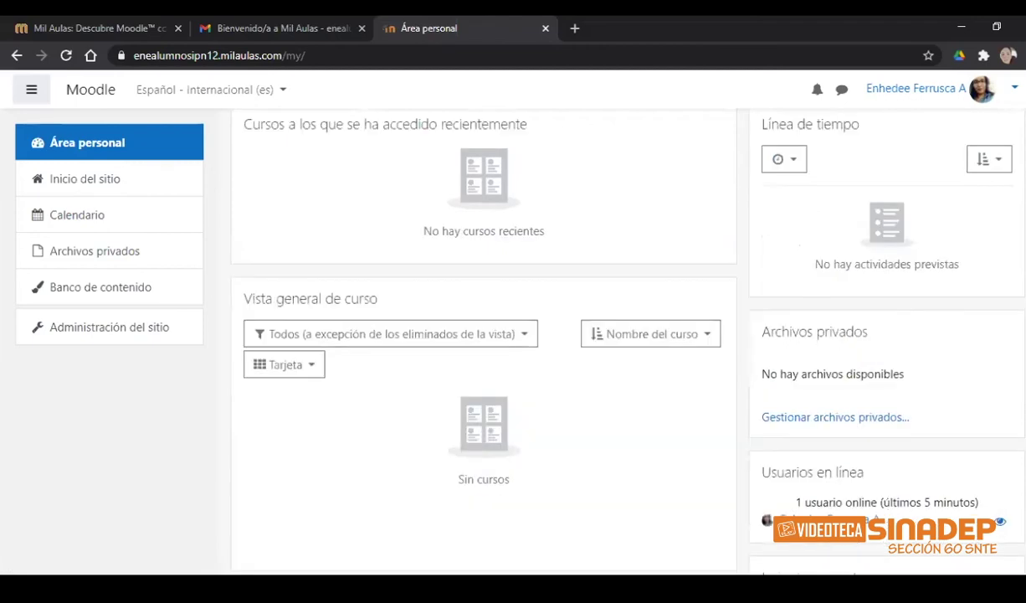
pyautogui.scroll(2, 484, 335)
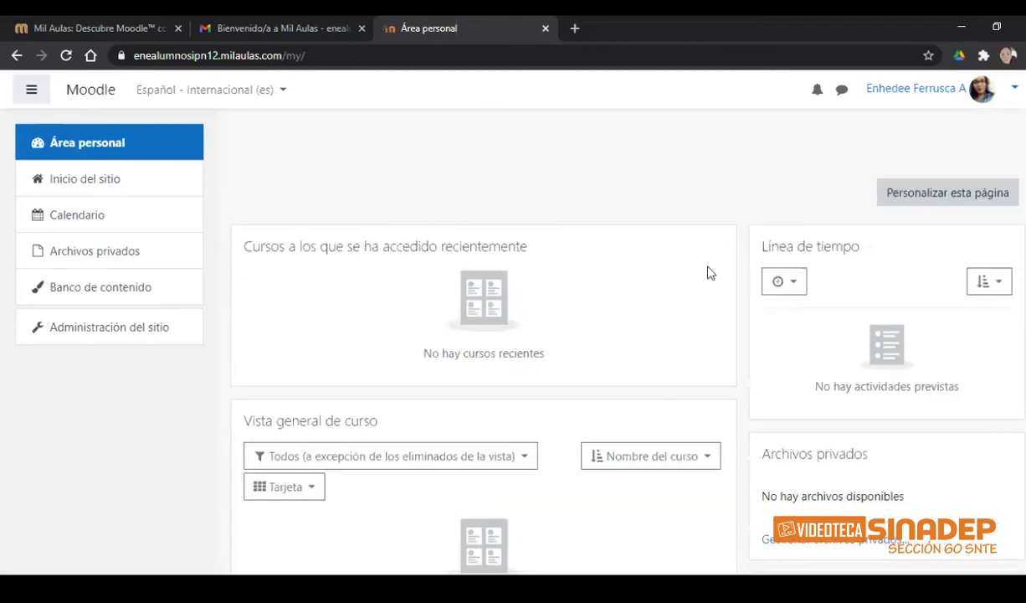
pyautogui.scroll(2, 708, 273)
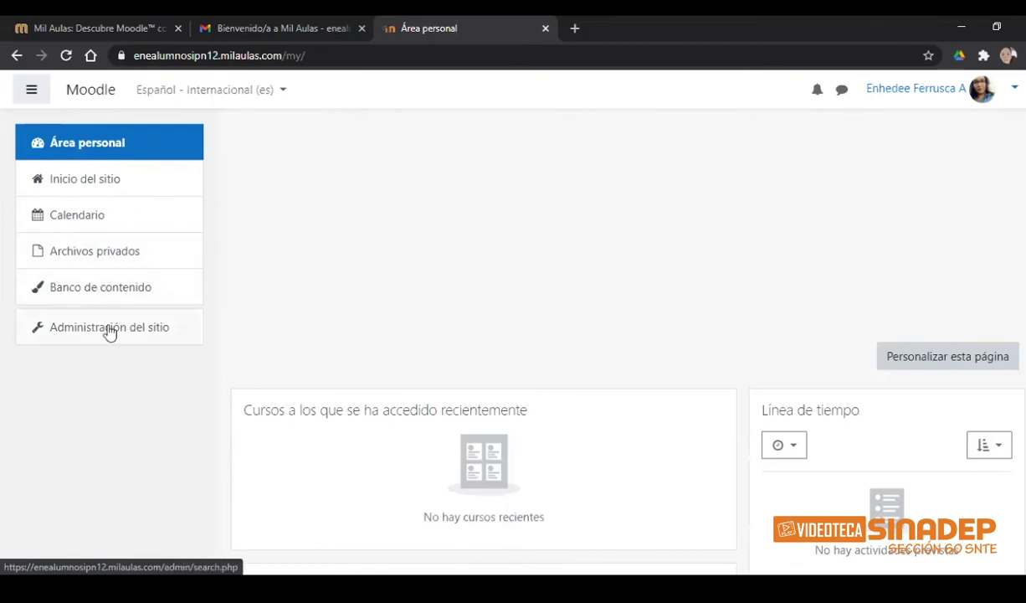
pyautogui.click(93, 145)
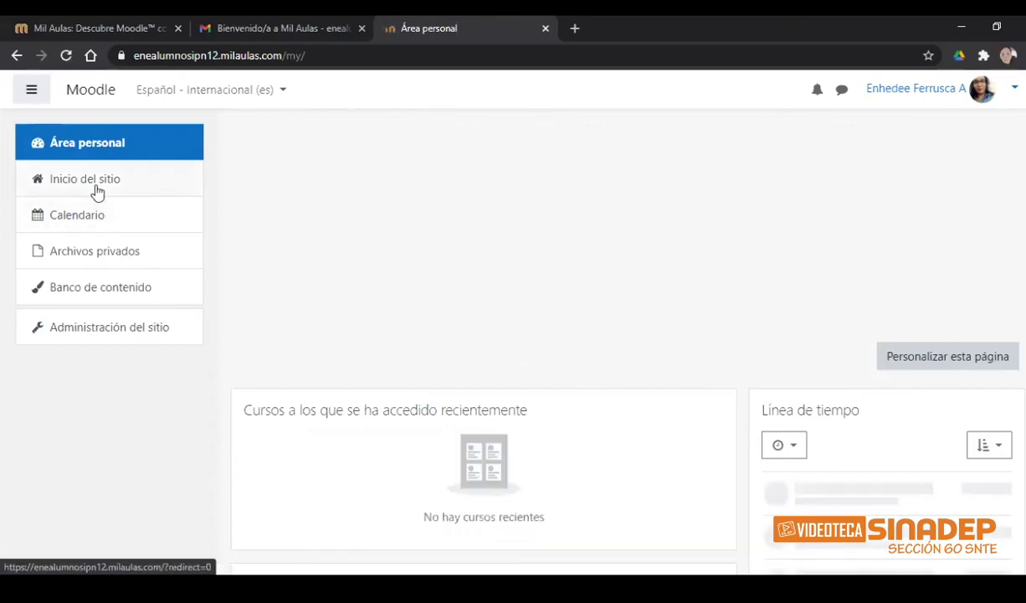
pyautogui.click(87, 184)
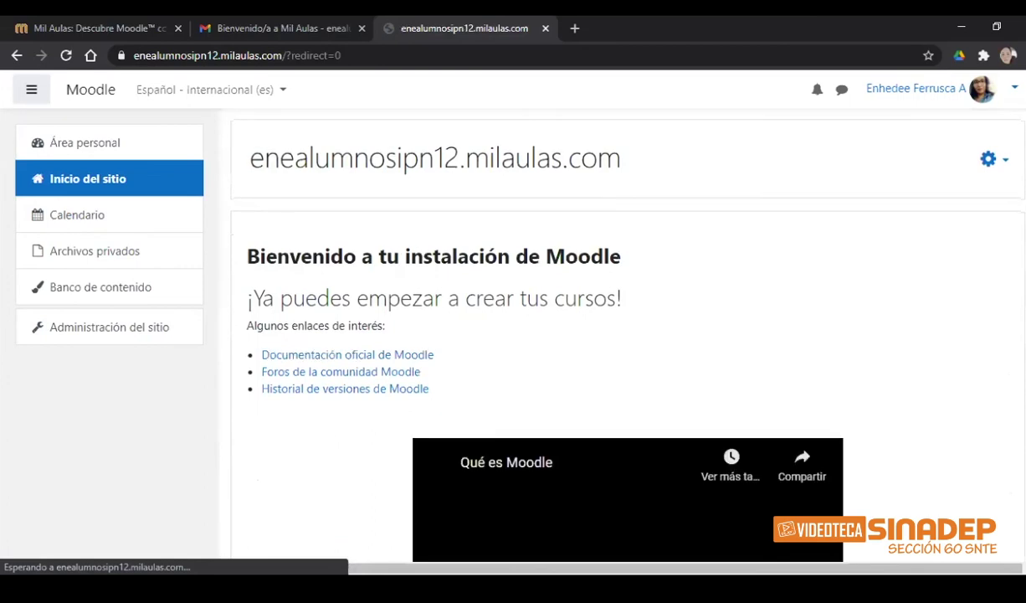
# - Browse the site home page, then open the Calendario showing February 2021
pyautogui.scroll(-1, 595, 448)
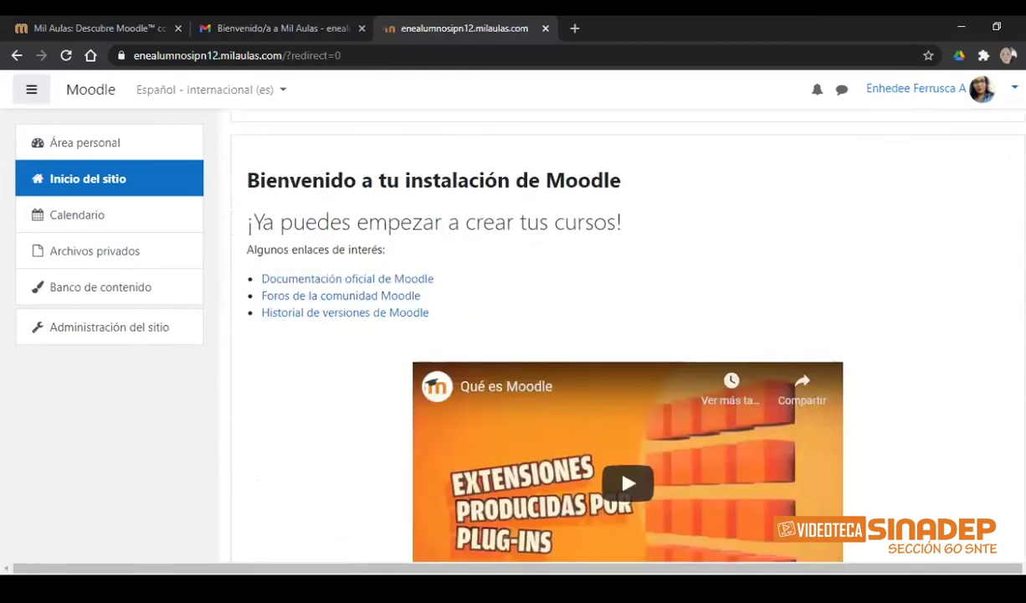
pyautogui.scroll(-1, 595, 445)
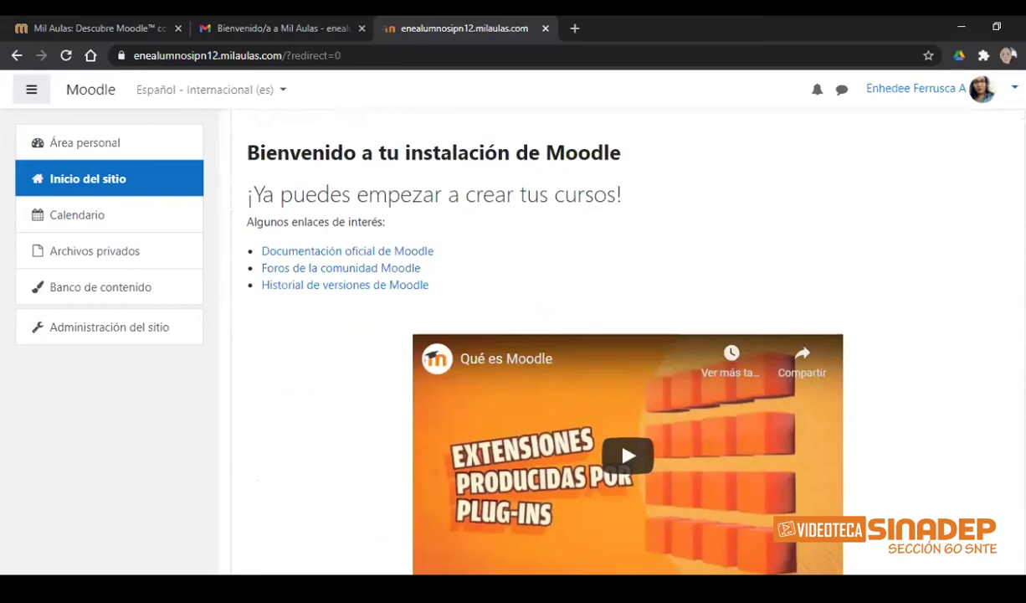
pyautogui.scroll(-2, 595, 445)
pyautogui.scroll(4, 595, 446)
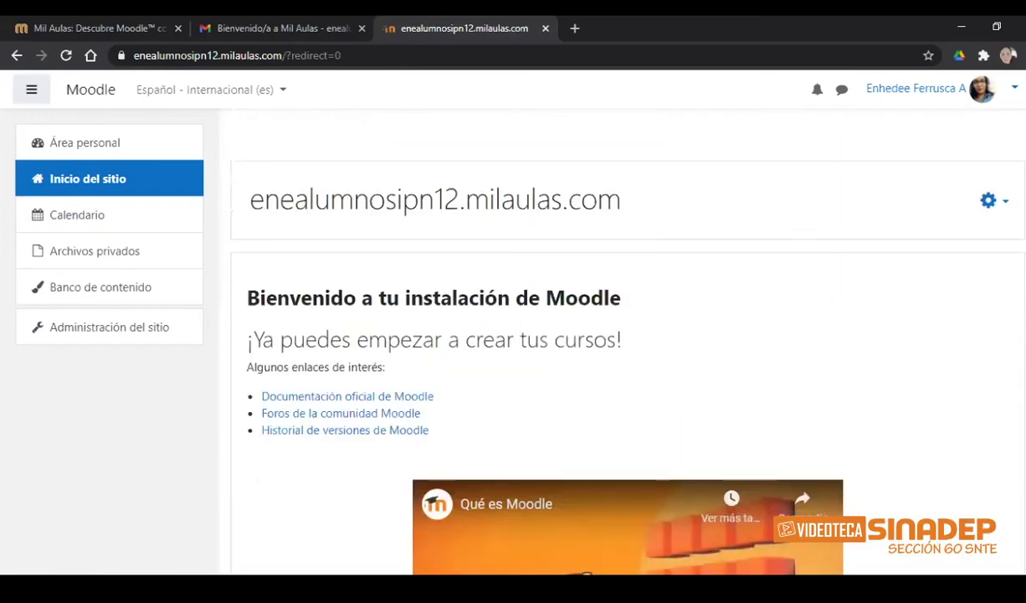
pyautogui.scroll(-3, 595, 445)
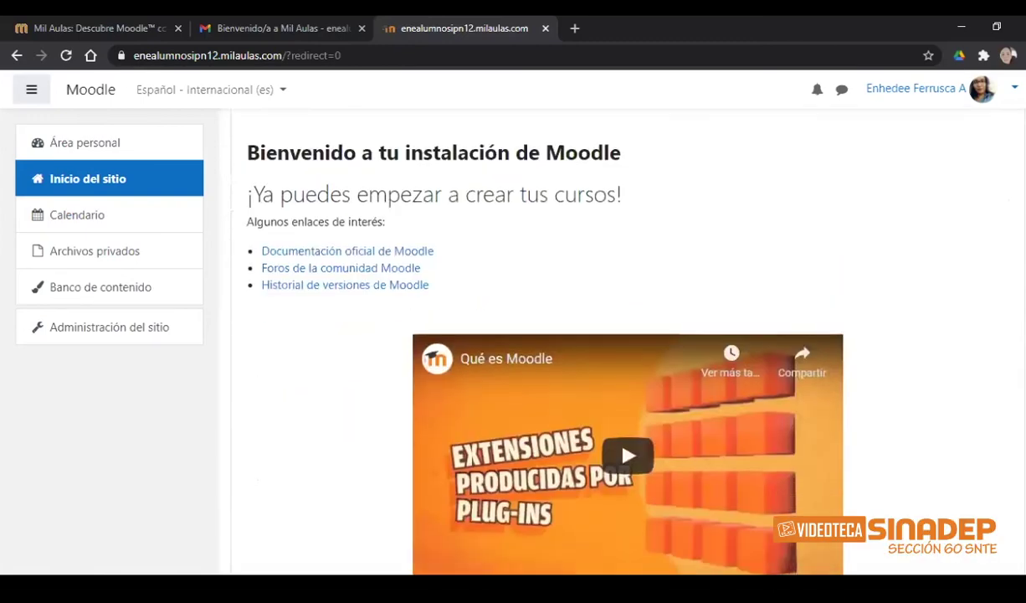
pyautogui.scroll(-1, 596, 446)
pyautogui.scroll(-1, 595, 415)
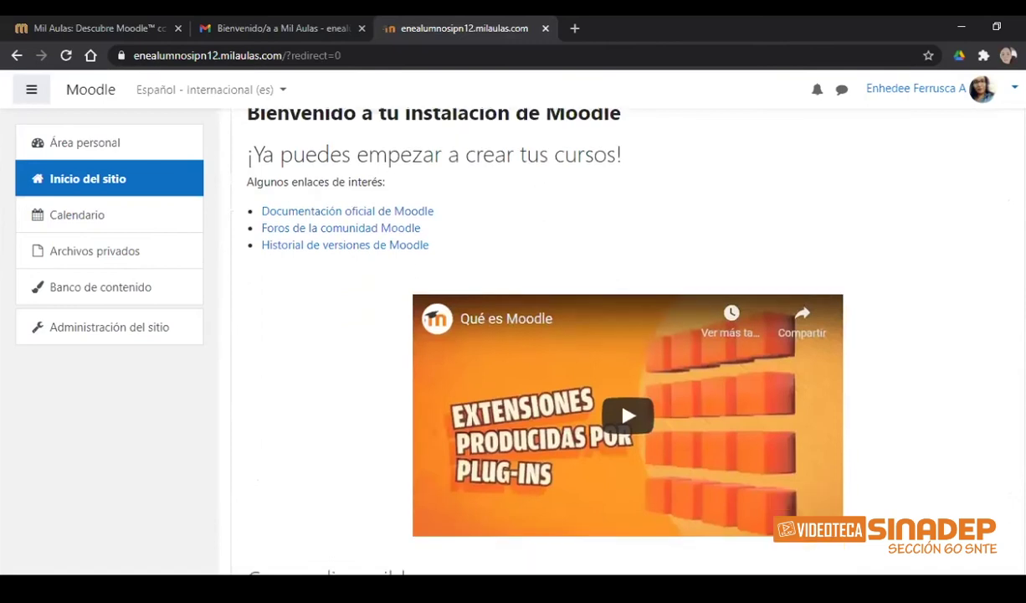
pyautogui.scroll(-3, 616, 222)
pyautogui.scroll(-1, 703, 227)
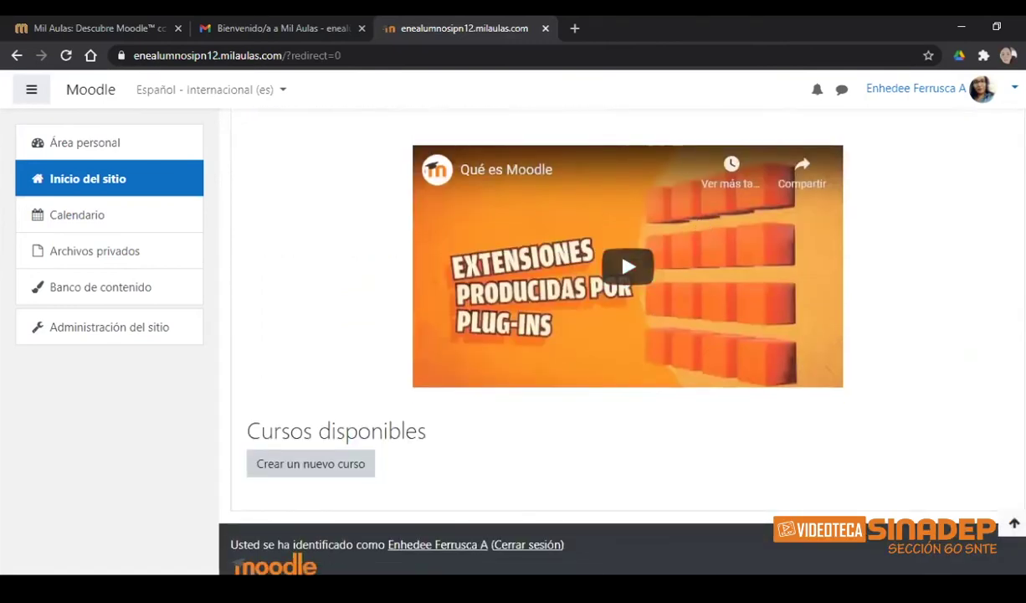
pyautogui.scroll(4, 596, 396)
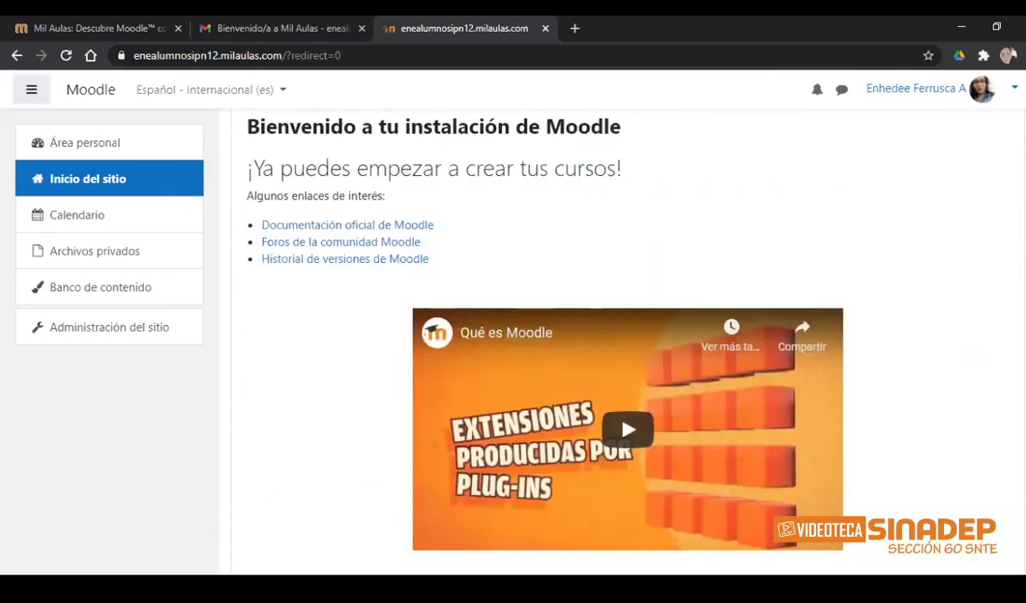
pyautogui.scroll(3, 595, 396)
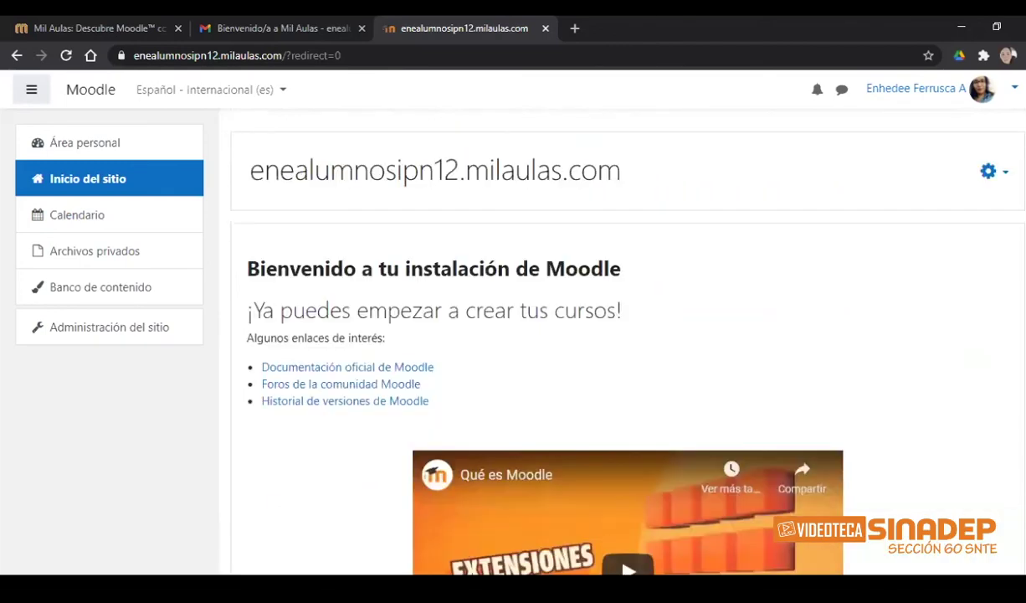
pyautogui.scroll(1, 596, 396)
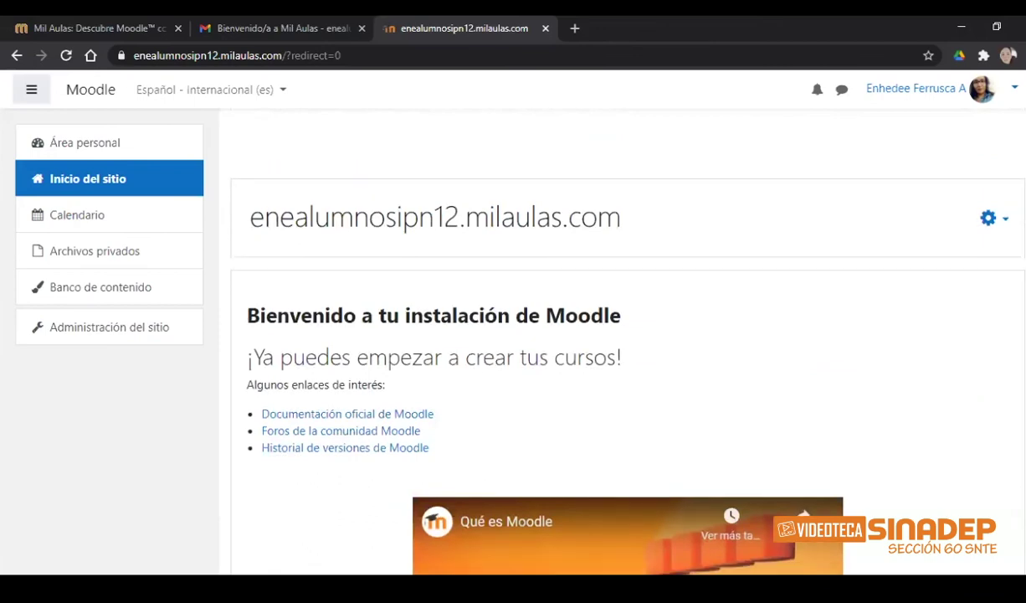
pyautogui.scroll(-2, 596, 493)
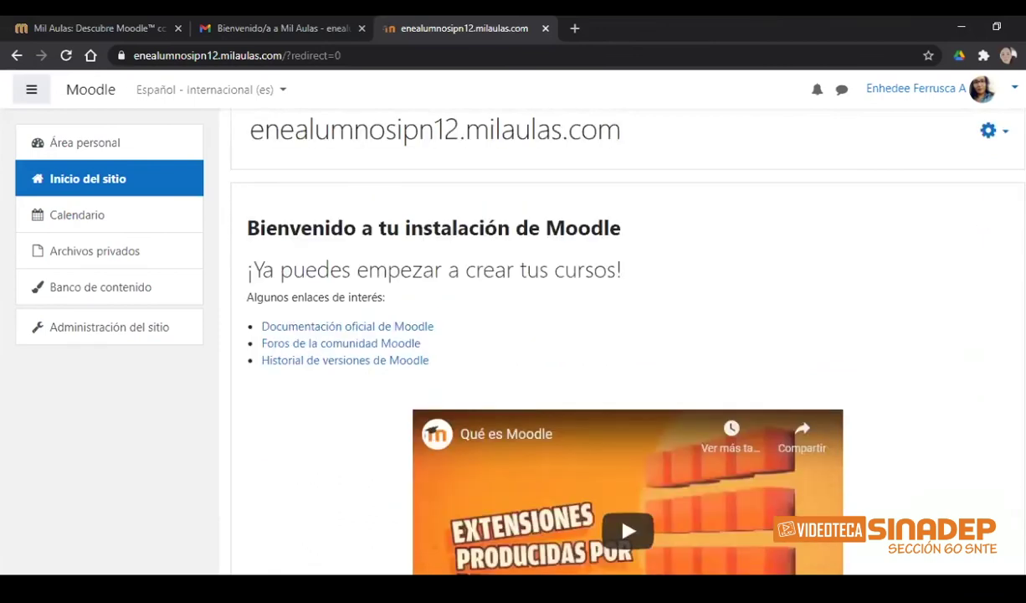
pyautogui.scroll(-5, 596, 409)
pyautogui.scroll(-1, 595, 303)
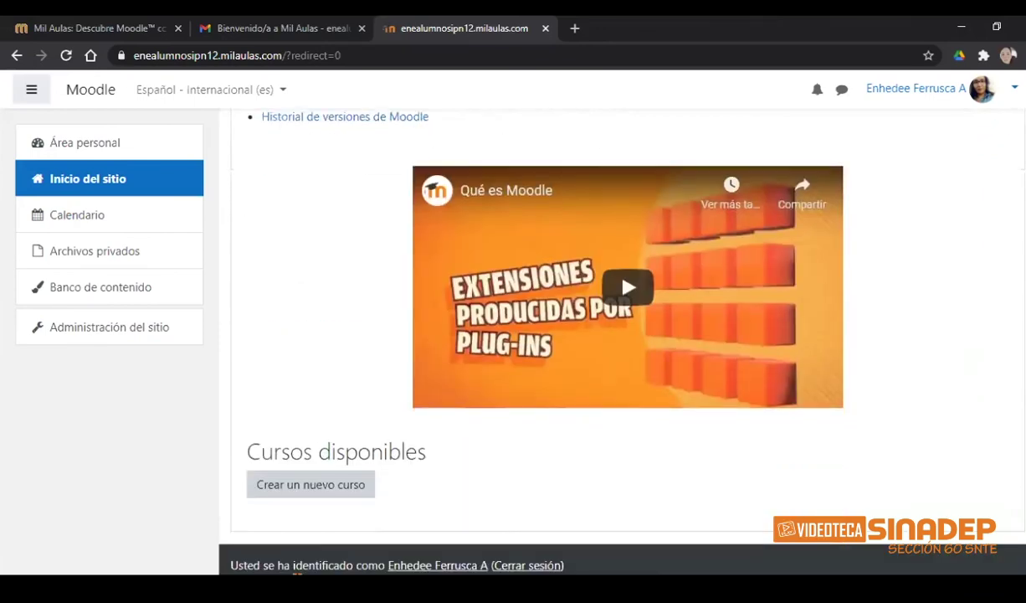
pyautogui.click(147, 229)
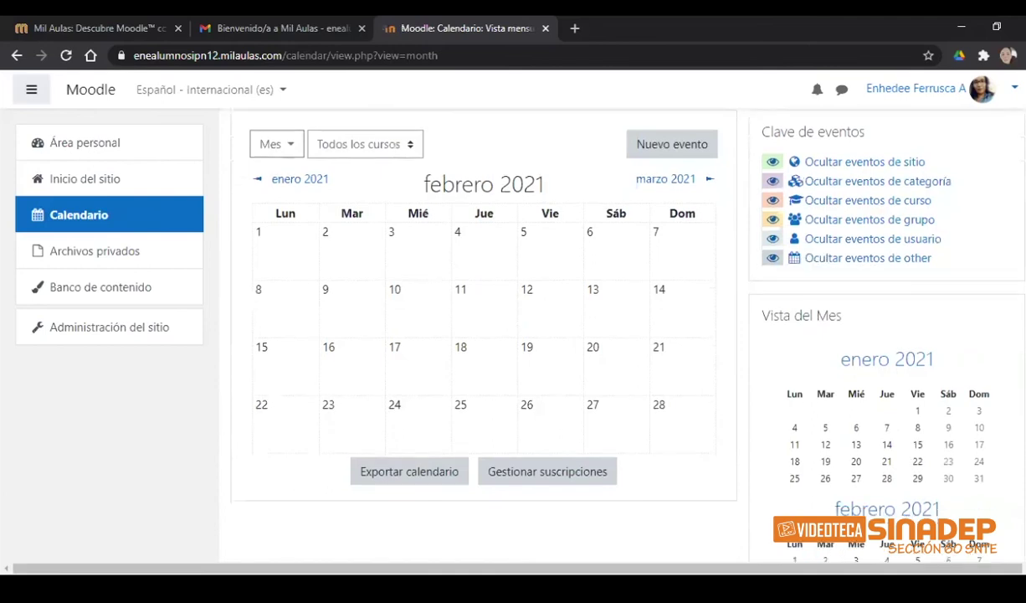
# - Open the empty Archivos privados area from the navigation drawer
pyautogui.scroll(1, 333, 268)
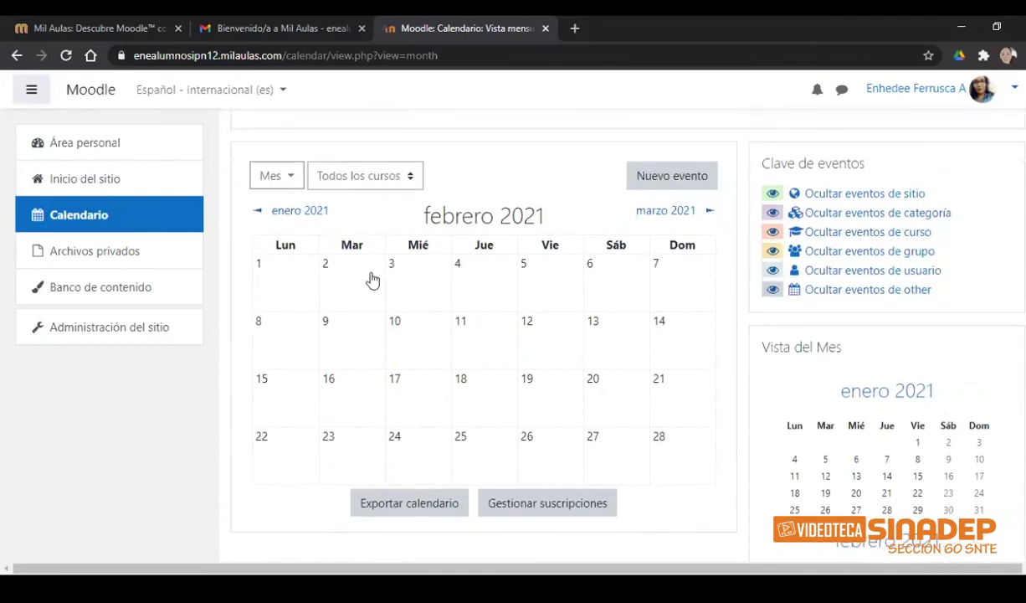
pyautogui.click(134, 260)
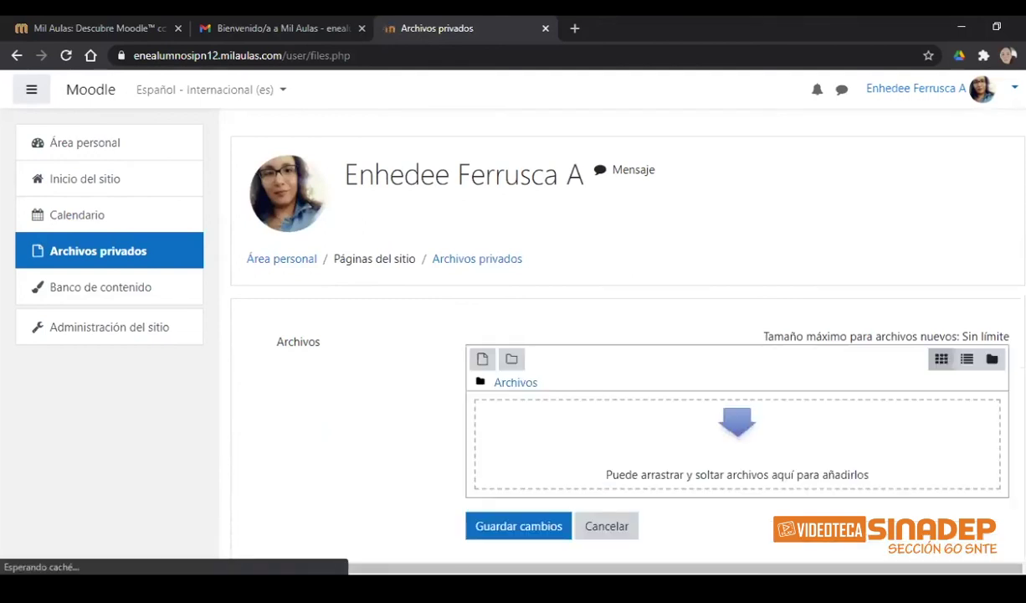
# - Open the empty Banco de contenido from the navigation drawer
pyautogui.scroll(-2, 543, 348)
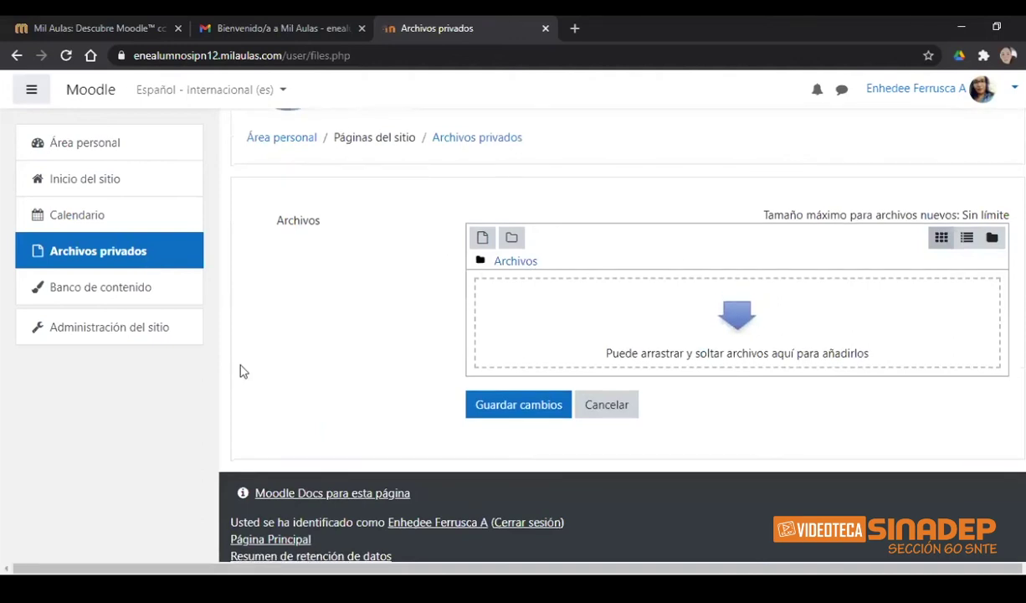
pyautogui.click(78, 293)
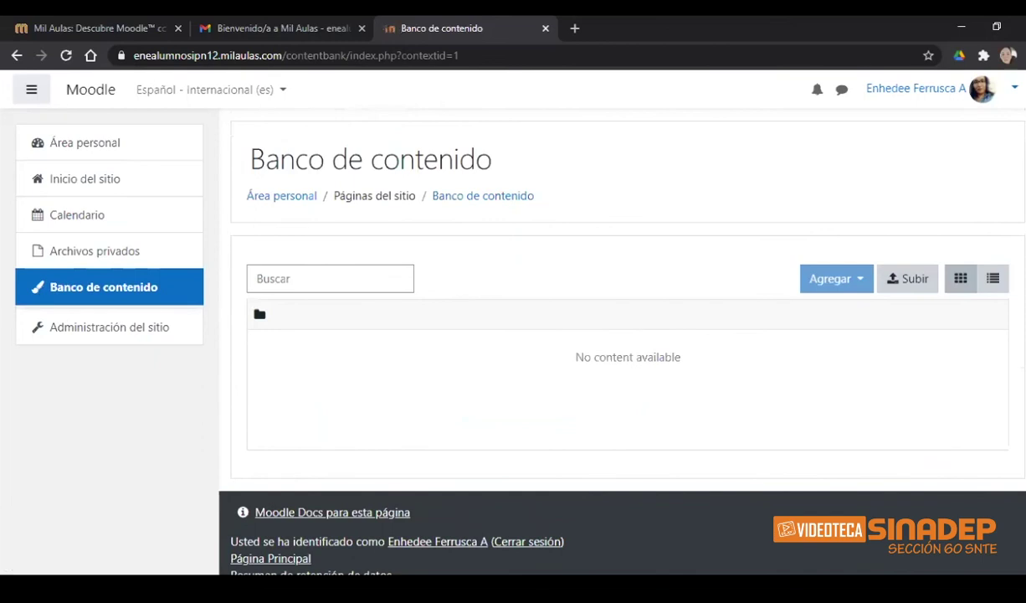
# - Open Administración del sitio from the navigation drawer
pyautogui.scroll(-1, 247, 291)
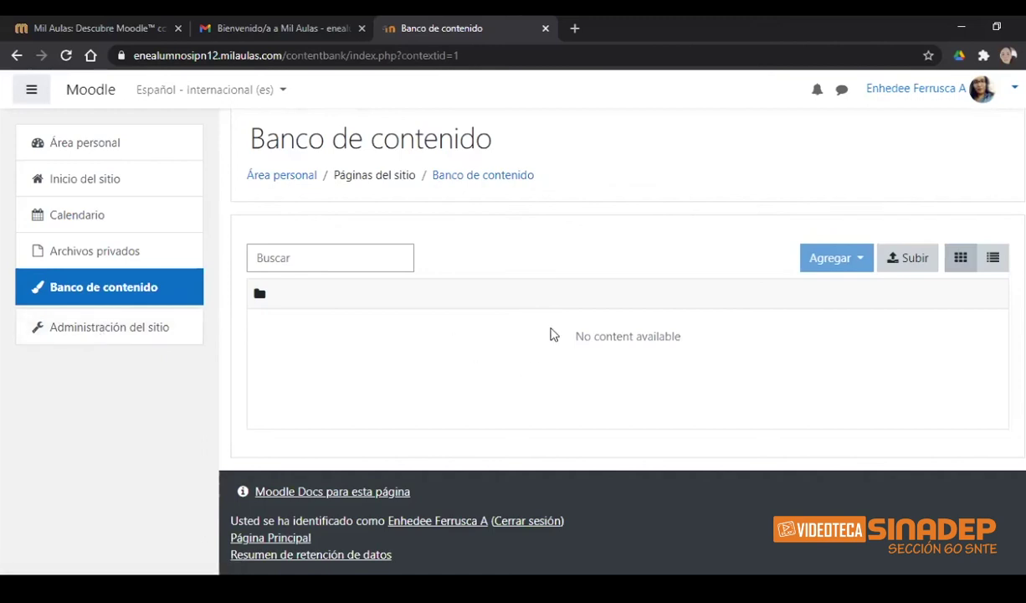
pyautogui.click(81, 332)
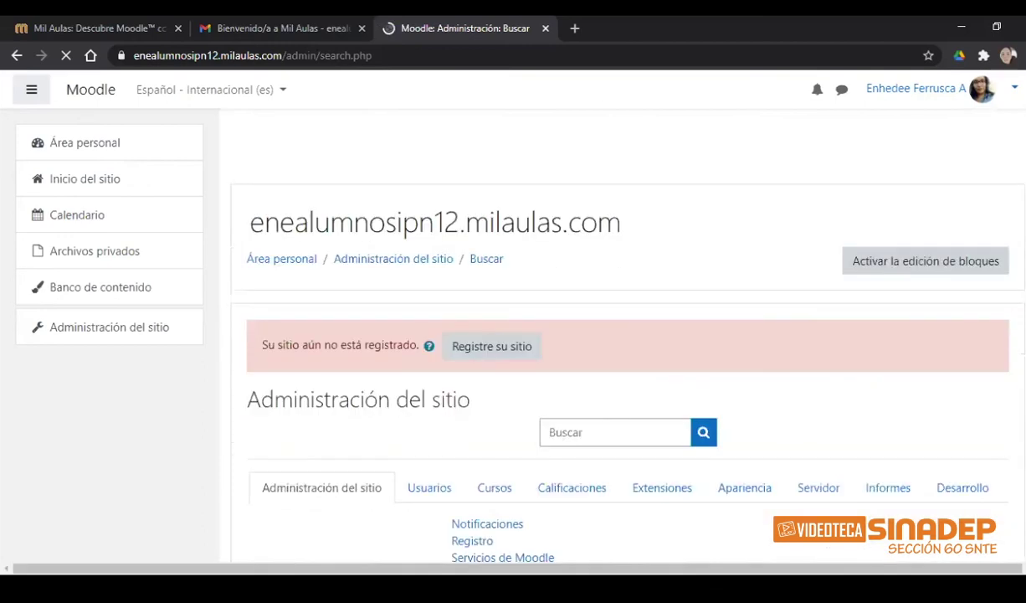
# - Review the Usuarios, Cursos, Calificaciones and Extensiones administration tabs
pyautogui.scroll(-2, 628, 335)
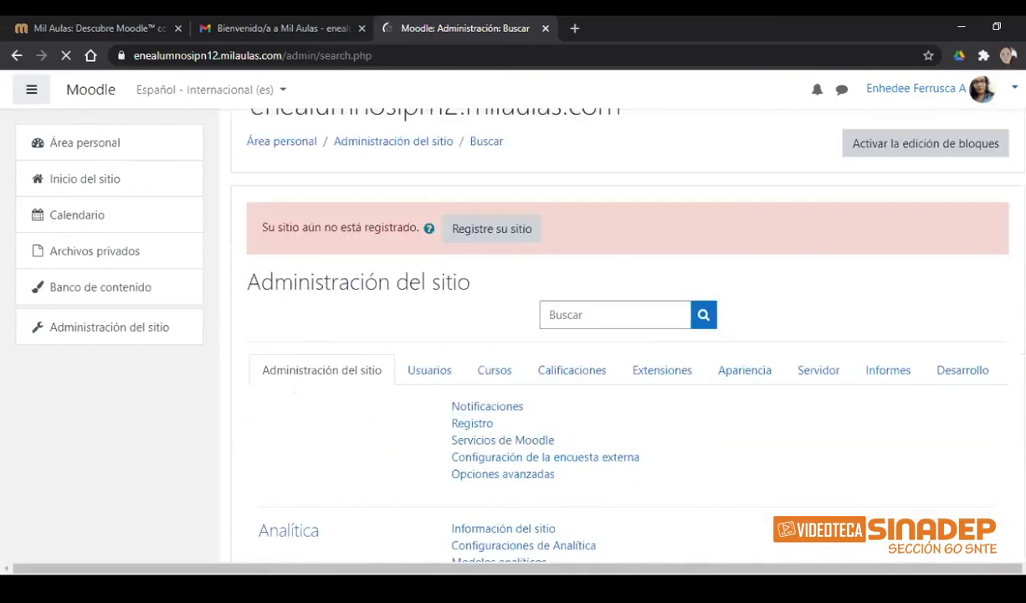
pyautogui.scroll(-2, 1005, 288)
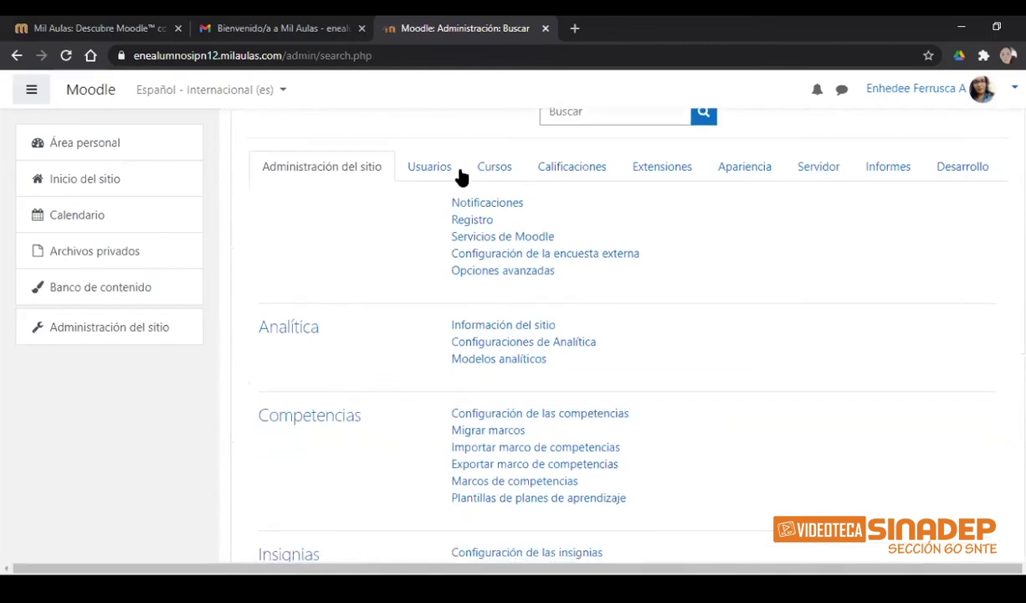
pyautogui.click(428, 167)
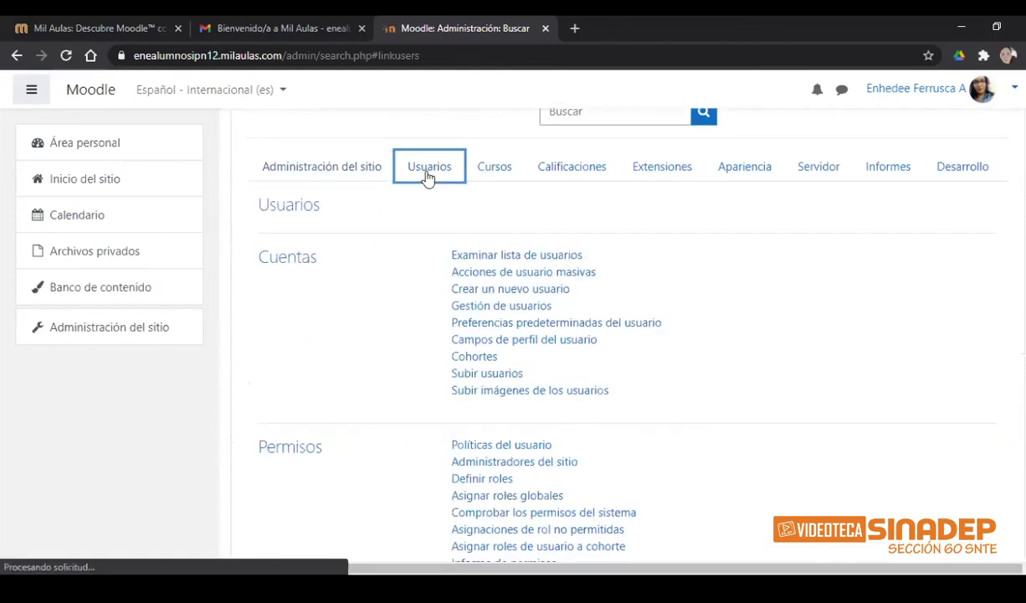
pyautogui.click(490, 167)
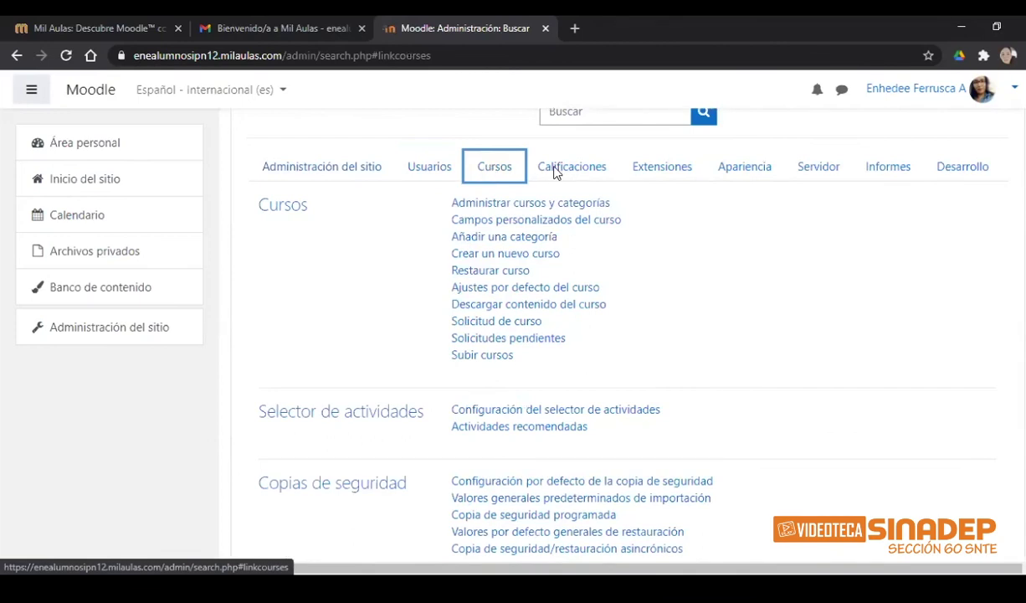
pyautogui.click(553, 170)
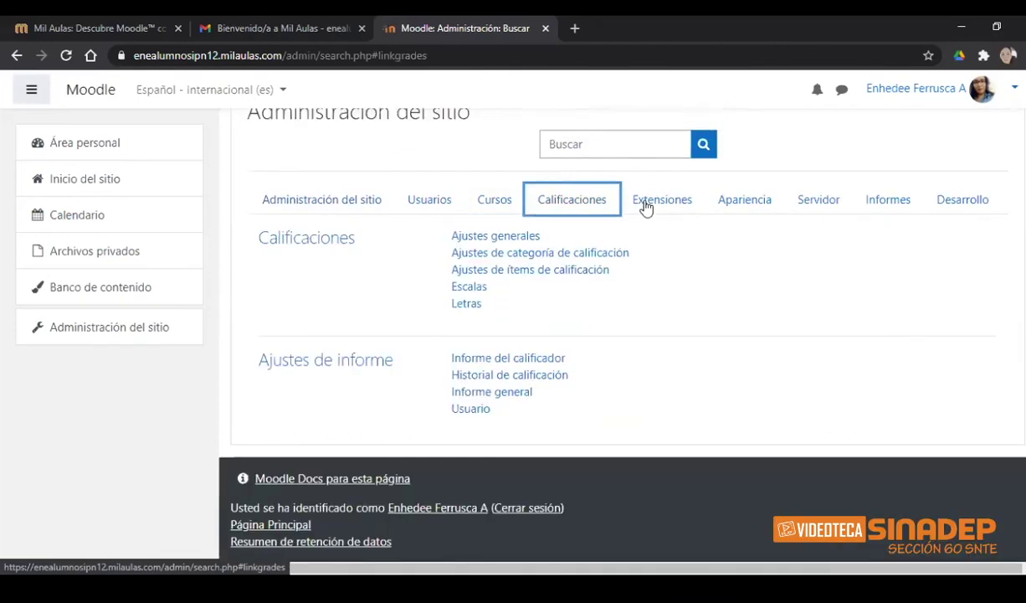
pyautogui.click(649, 205)
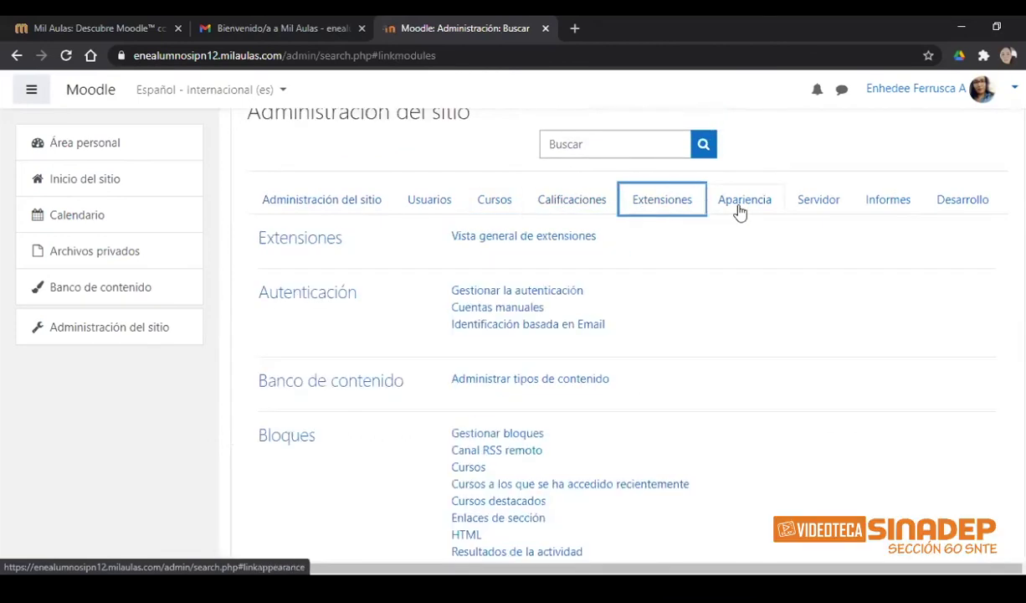
# - Review the Apariencia, Servidor, Informes and Desarrollo tabs, then reload Administración del sitio
pyautogui.click(739, 211)
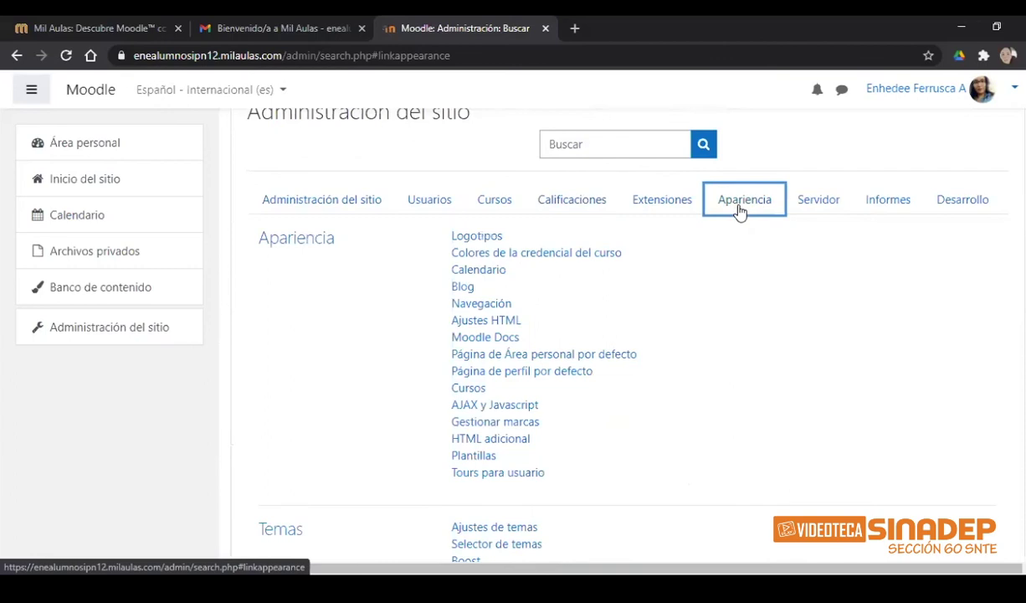
pyautogui.click(841, 211)
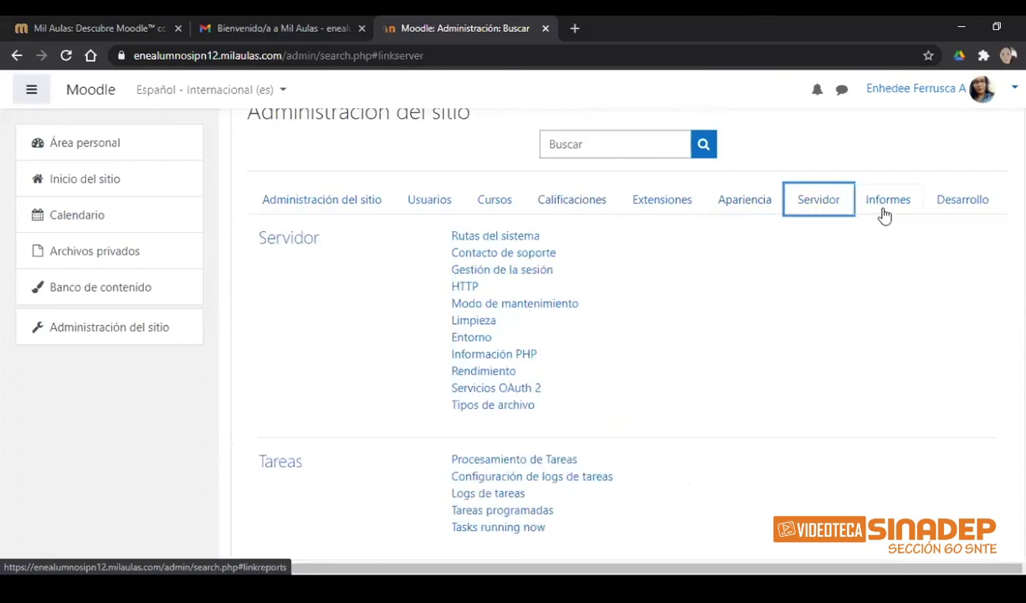
pyautogui.click(884, 215)
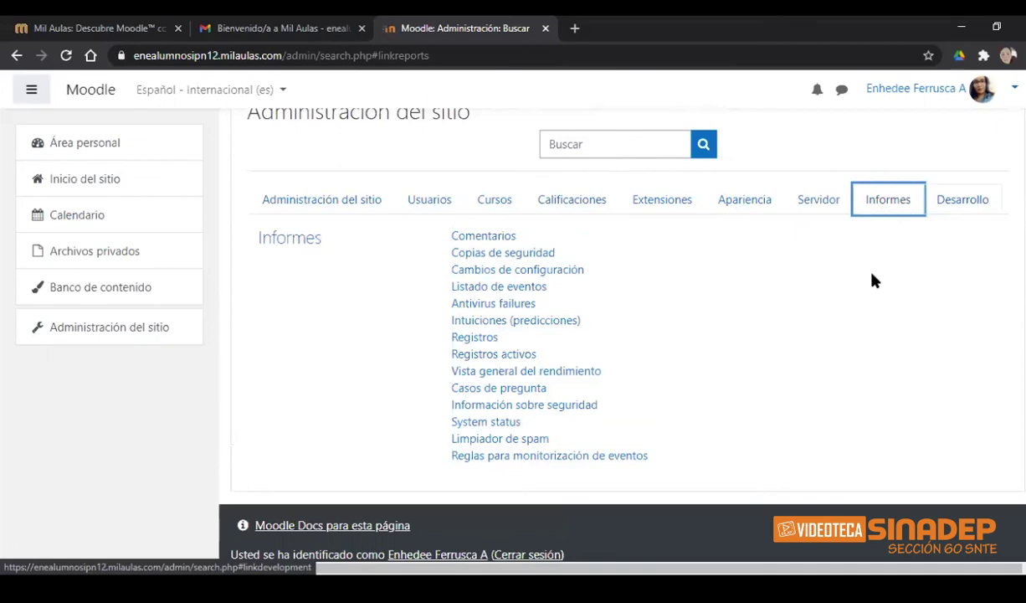
pyautogui.click(963, 201)
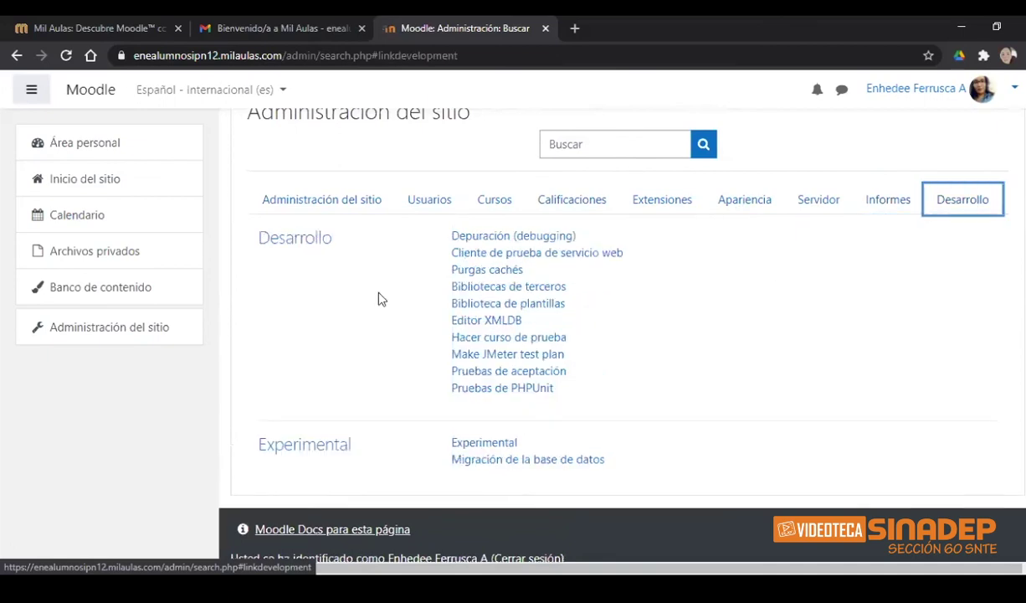
pyautogui.click(105, 335)
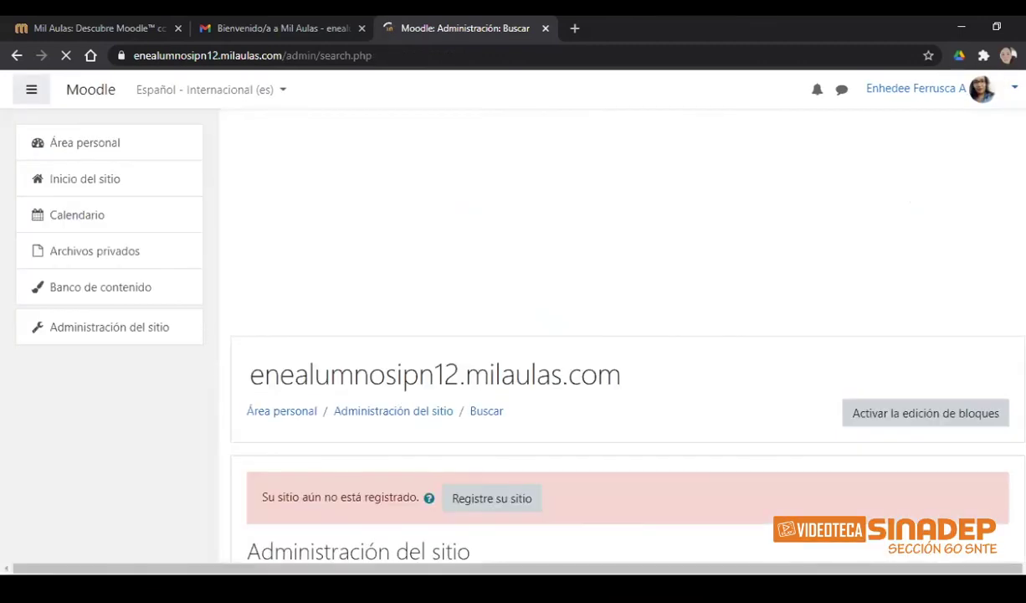
pyautogui.scroll(-3, 628, 335)
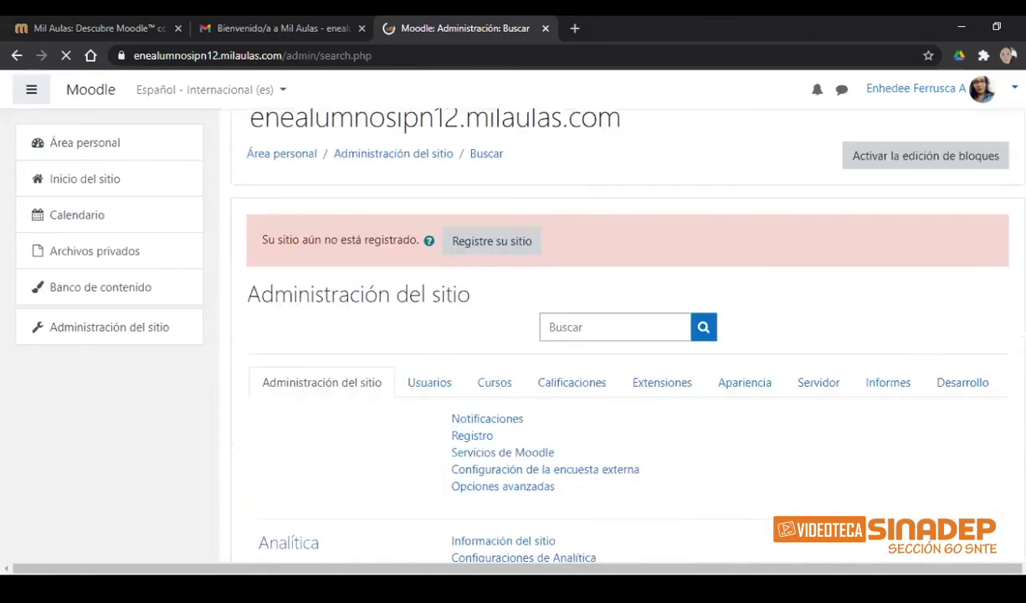
pyautogui.scroll(-1, 628, 335)
pyautogui.scroll(-3, 1014, 106)
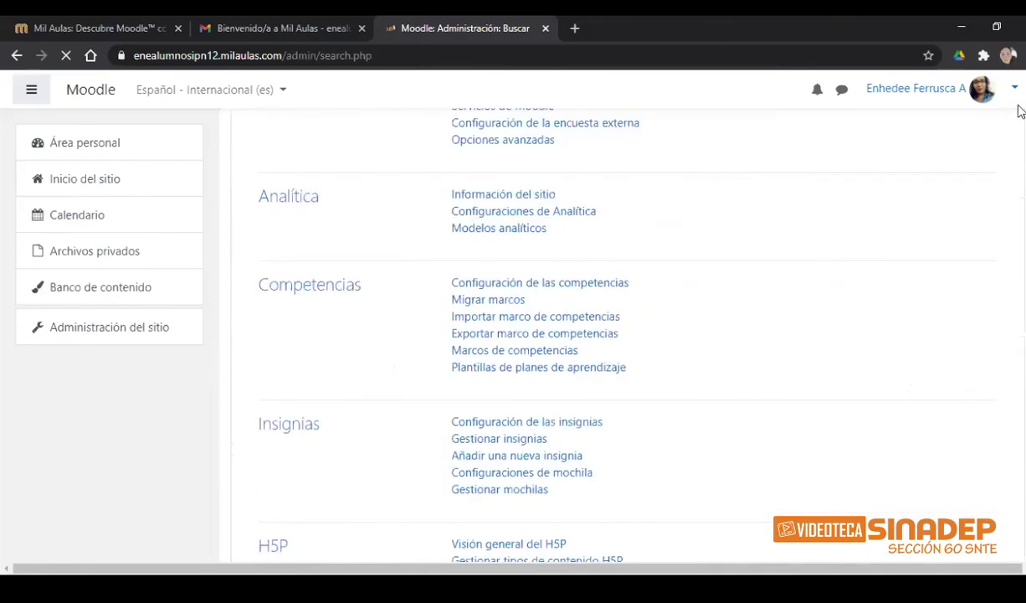
pyautogui.scroll(8, 1018, 90)
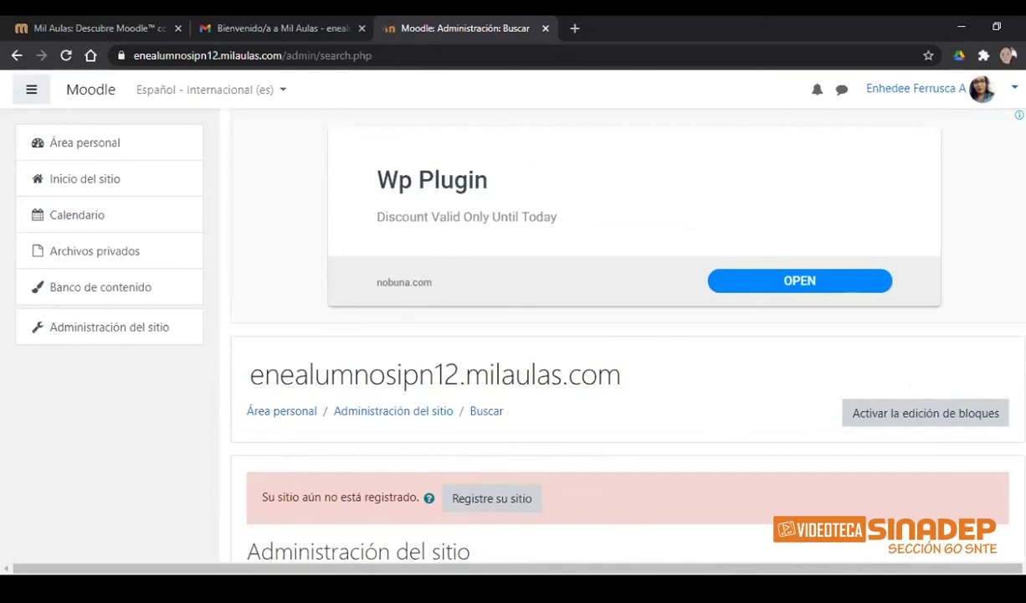